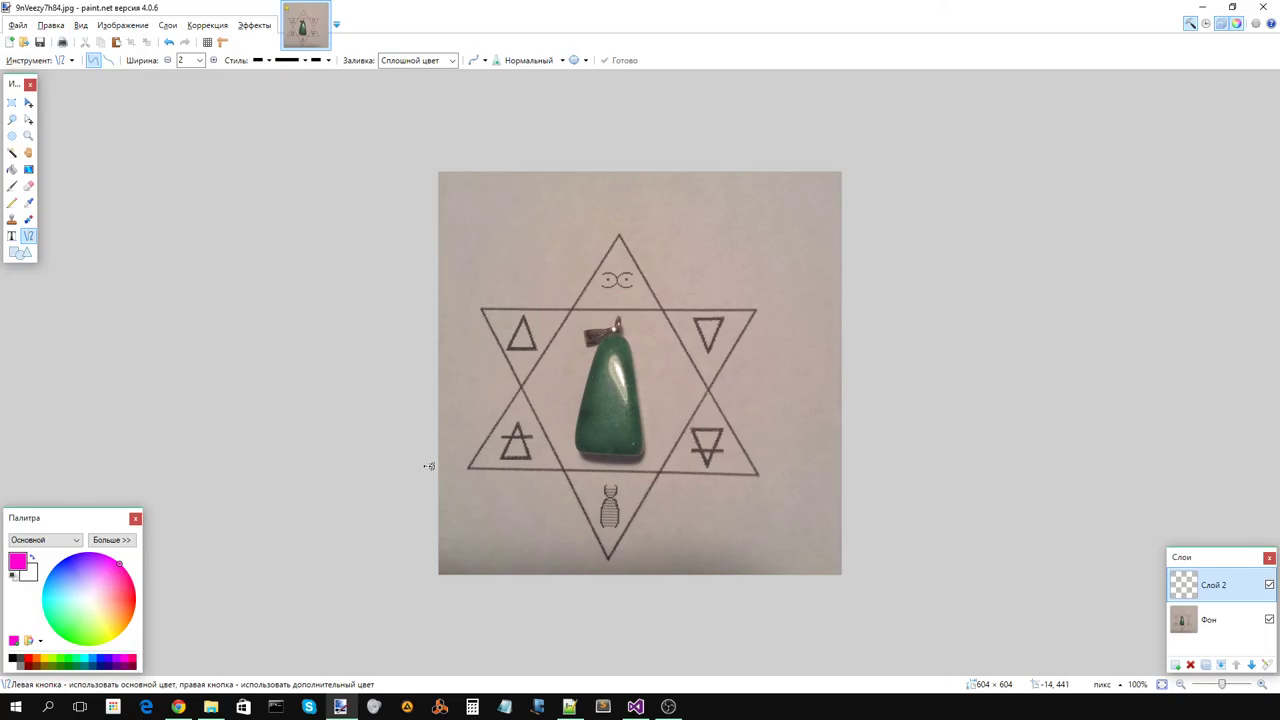
Step: Draw a horizontal magenta guide line across Слой 2 near the star's lower edge and rotate the Фон layer to about 1.47°
{"action": "left_click_drag", "start_coordinate": [430, 468], "coordinate": [883, 468]}
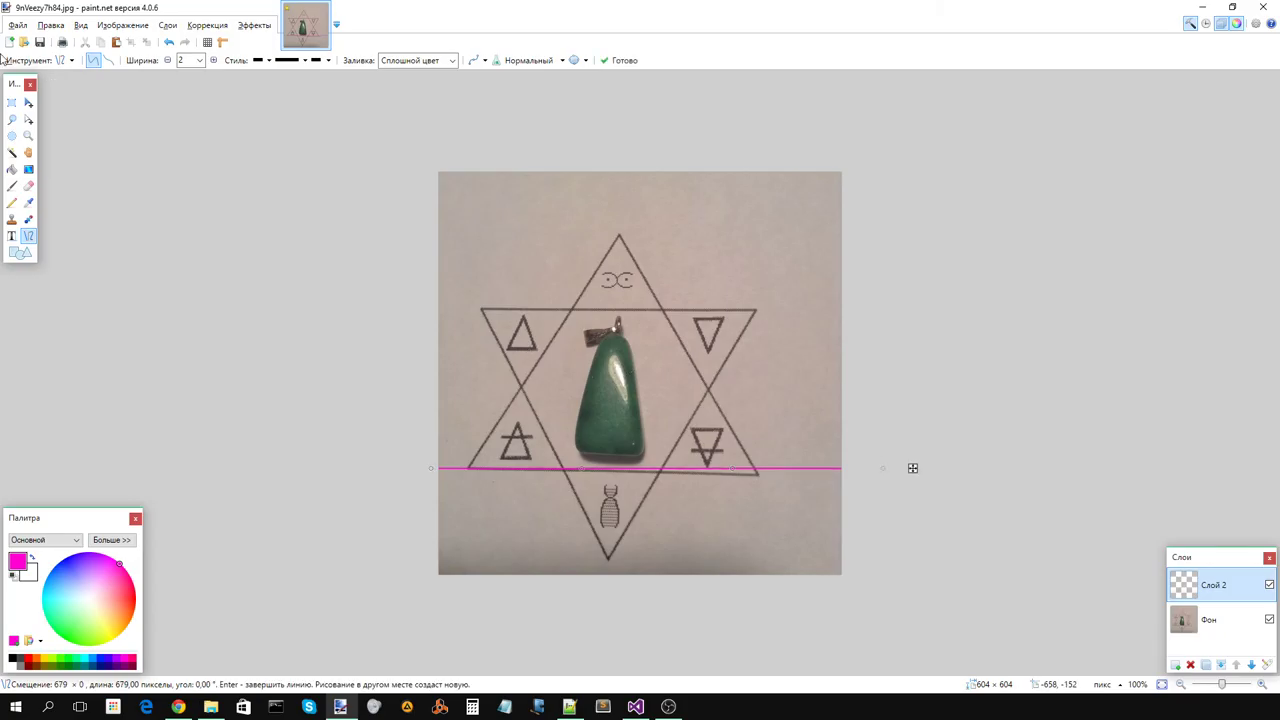
{"action": "key", "text": "m"}
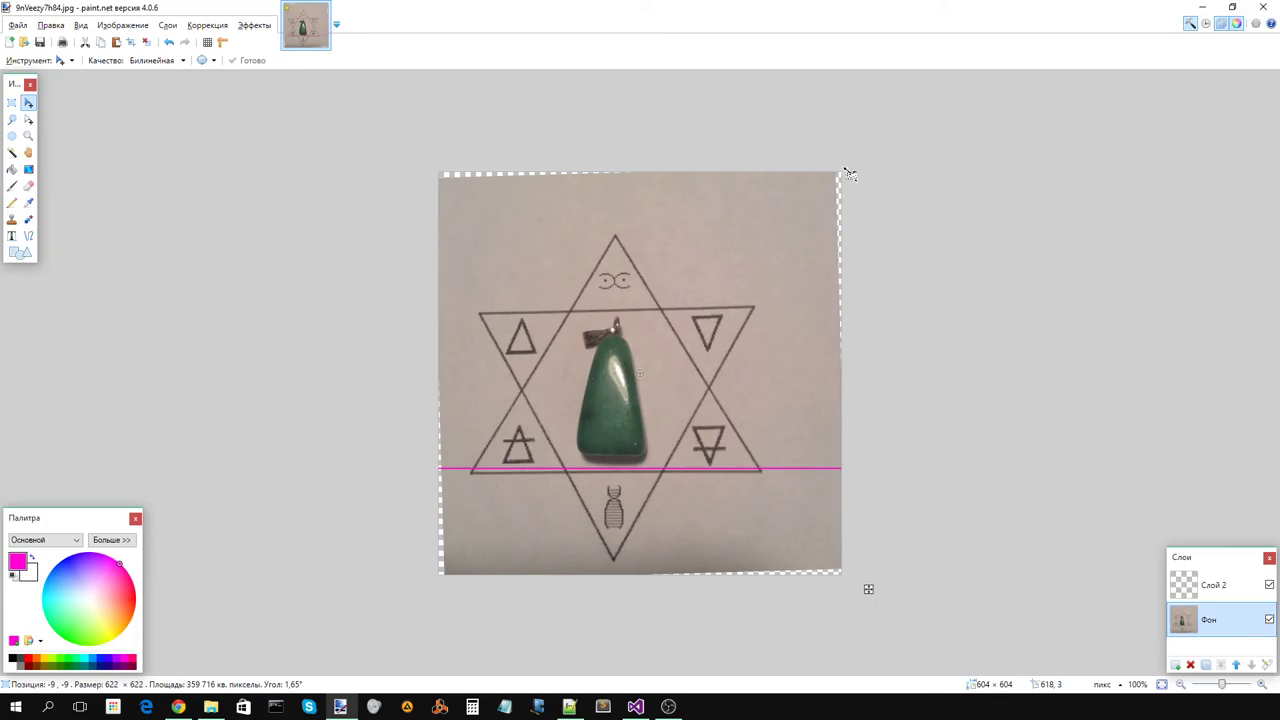
{"action": "left_click_drag", "start_coordinate": [848, 174], "coordinate": [850, 174]}
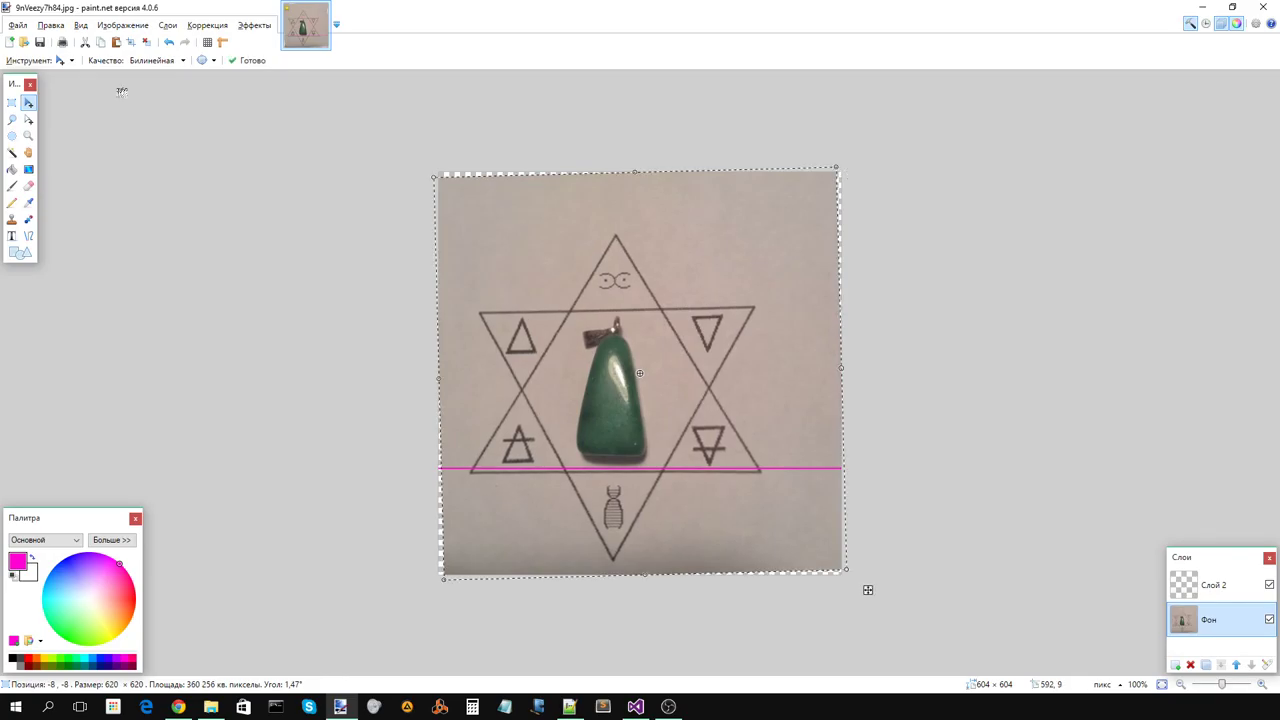
Step: Measure the transparent gaps at the photo's upper corners with rectangular selections, clearing the selection at the end
{"action": "left_click", "coordinate": [12, 102]}
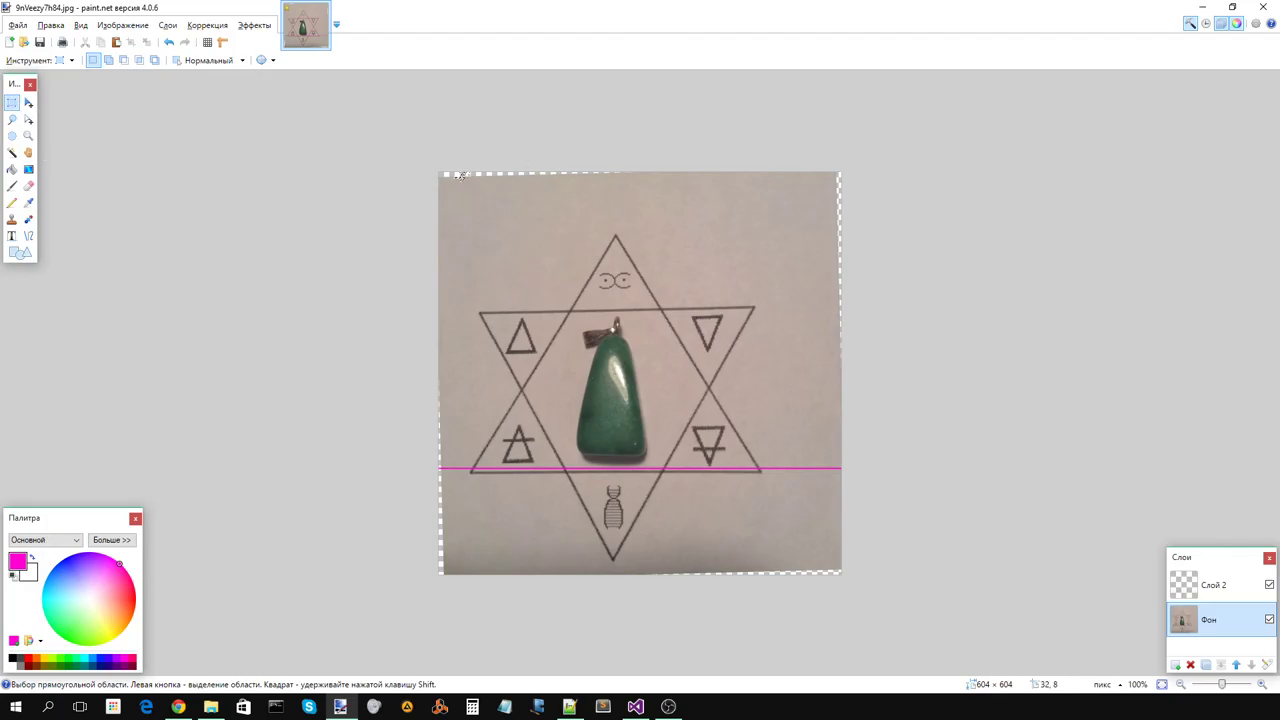
{"action": "left_click_drag", "start_coordinate": [460, 175], "coordinate": [318, 135]}
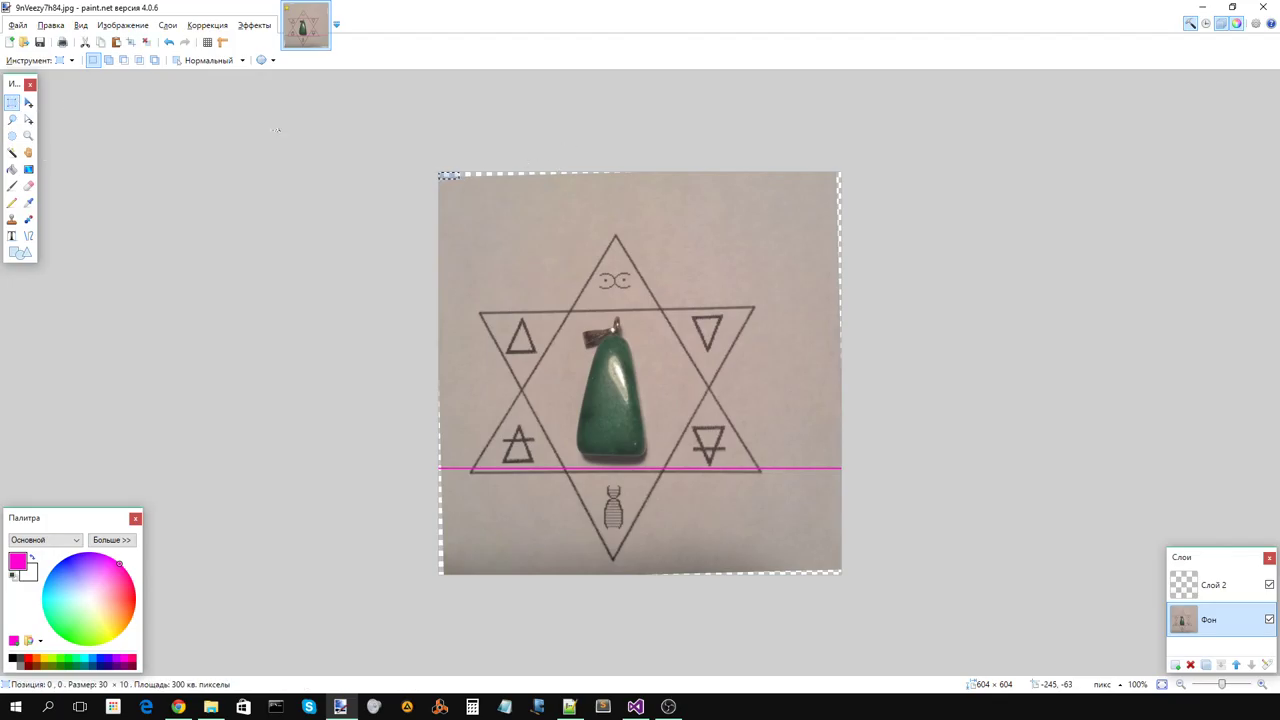
{"action": "left_click", "coordinate": [845, 196]}
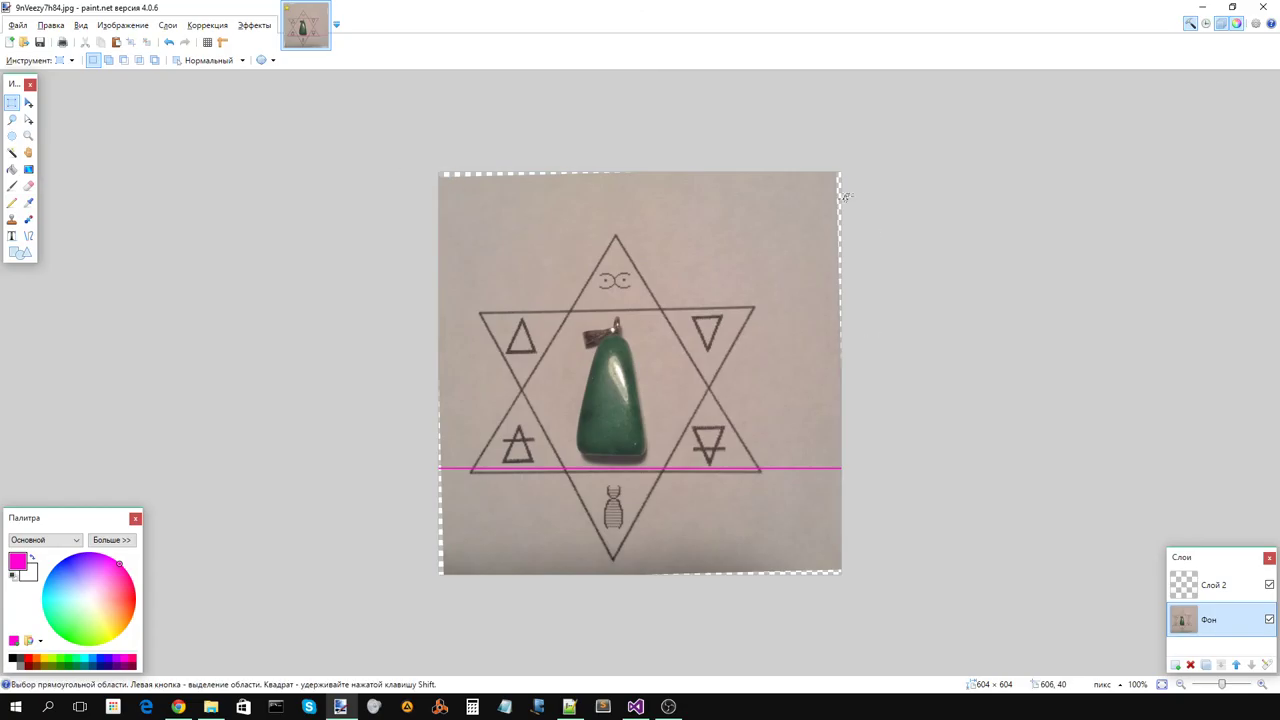
{"action": "left_click_drag", "start_coordinate": [835, 198], "coordinate": [922, 71]}
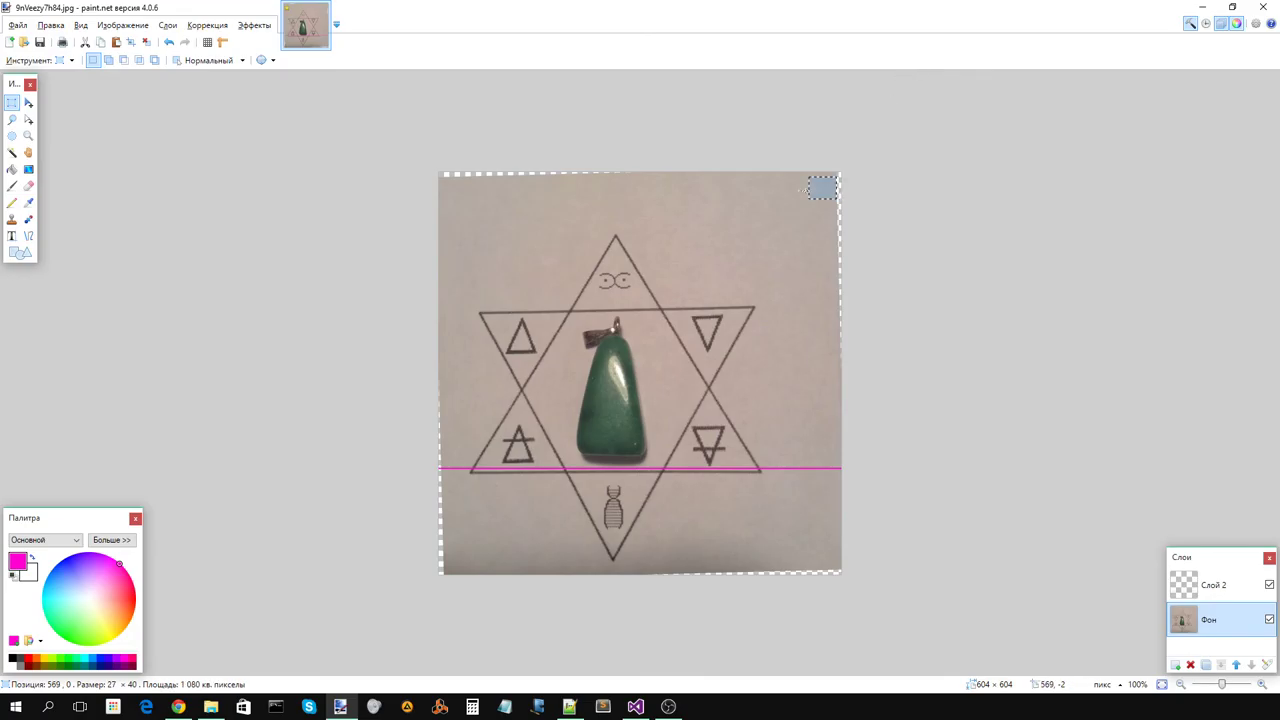
{"action": "left_click", "coordinate": [455, 188]}
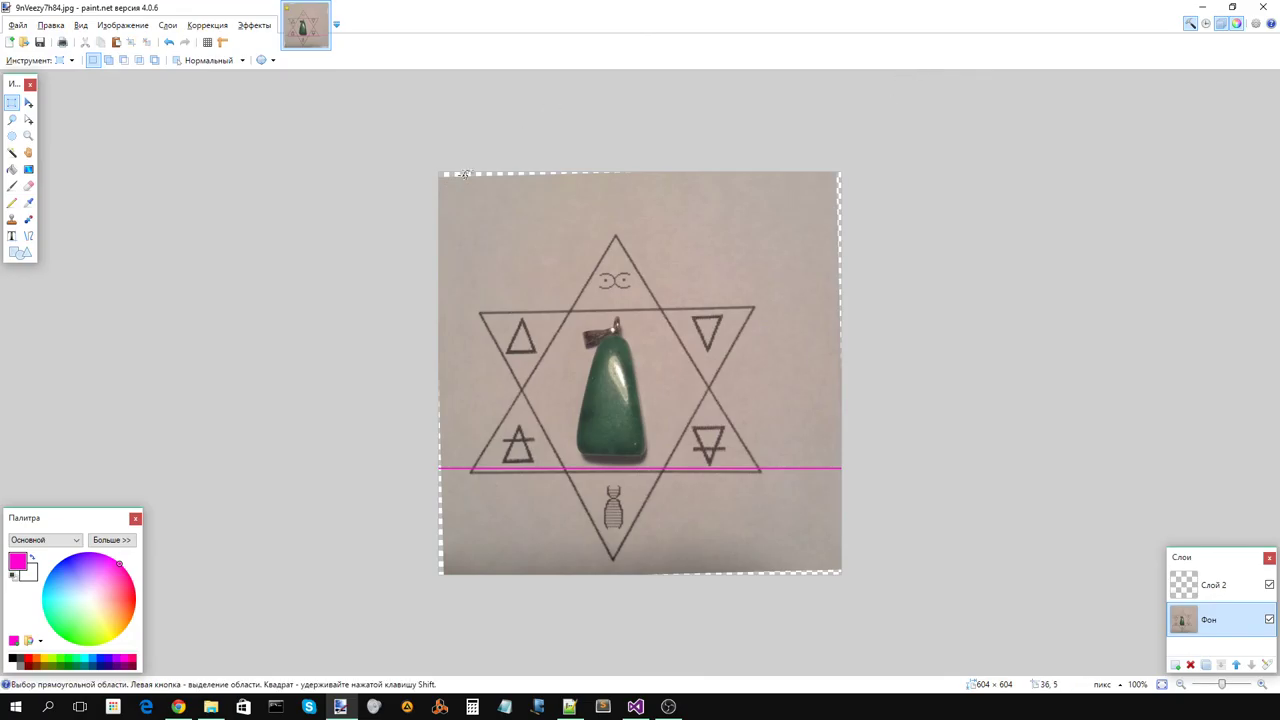
{"action": "left_click_drag", "start_coordinate": [464, 177], "coordinate": [390, 163]}
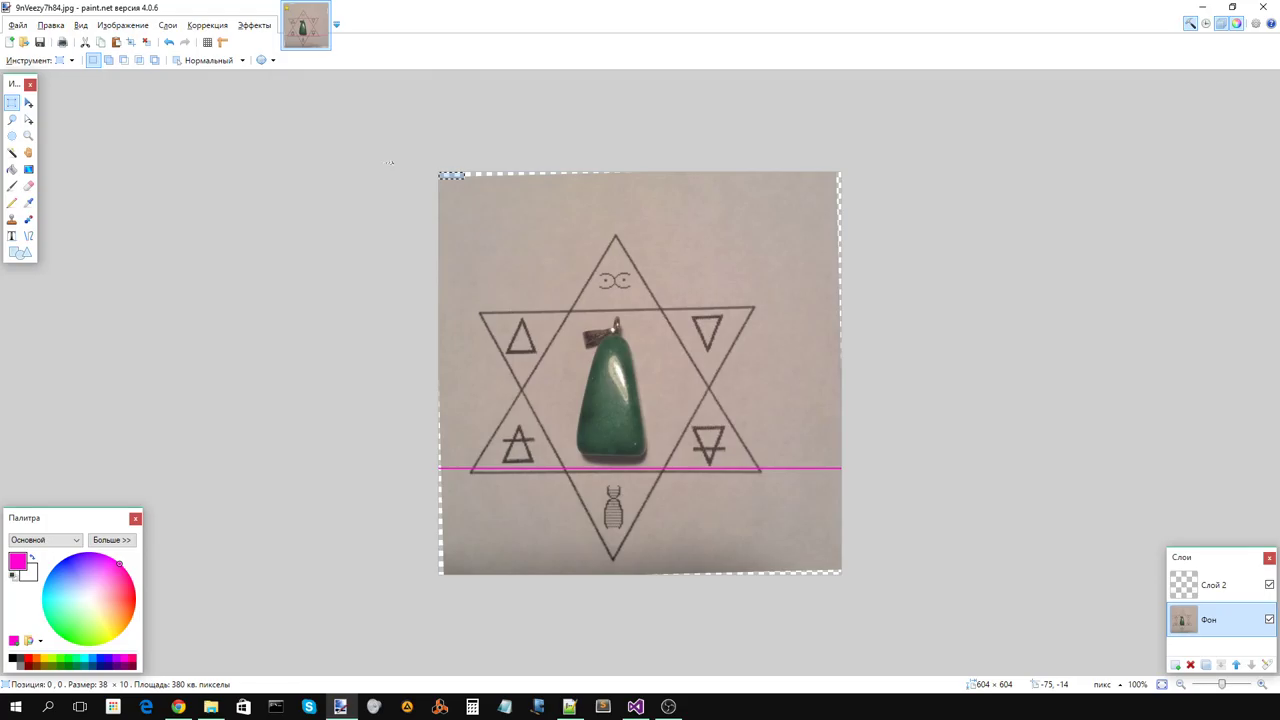
{"action": "left_click", "coordinate": [451, 157]}
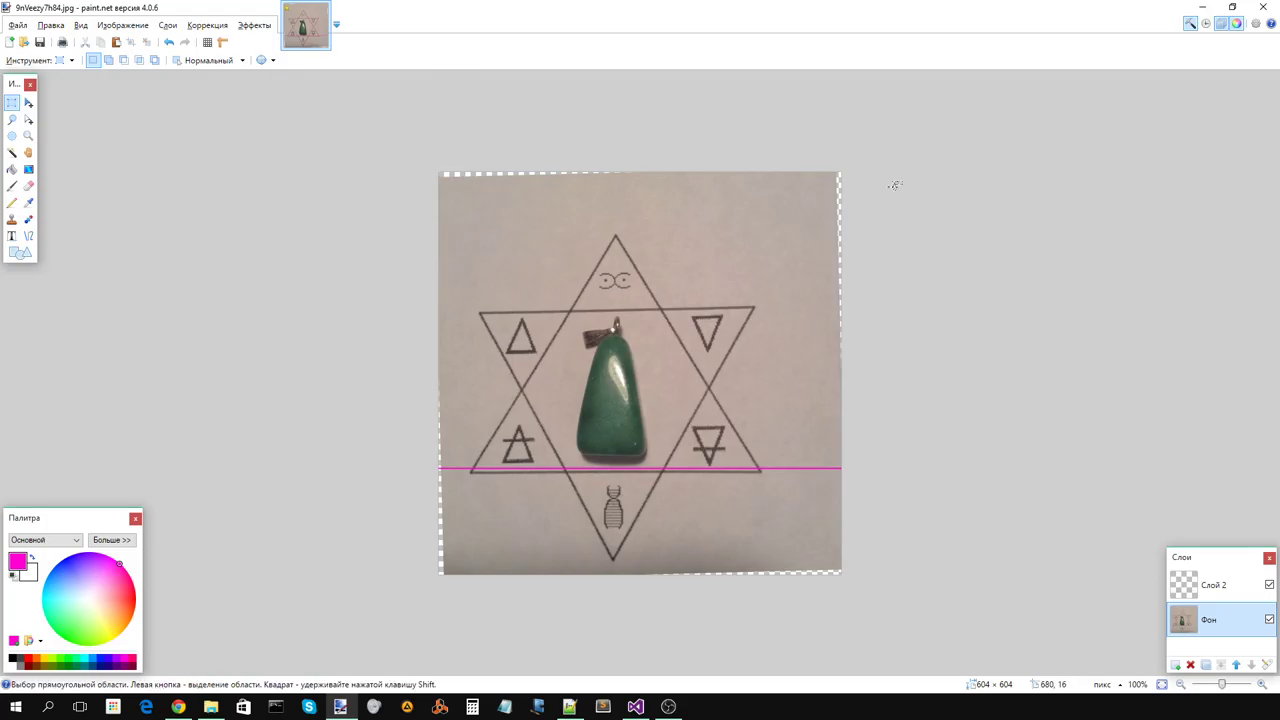
Step: Resize the canvas to 594 × 594 pixels, anchored at the centre
{"action": "left_click", "coordinate": [122, 25]}
{"action": "left_click", "coordinate": [146, 70]}
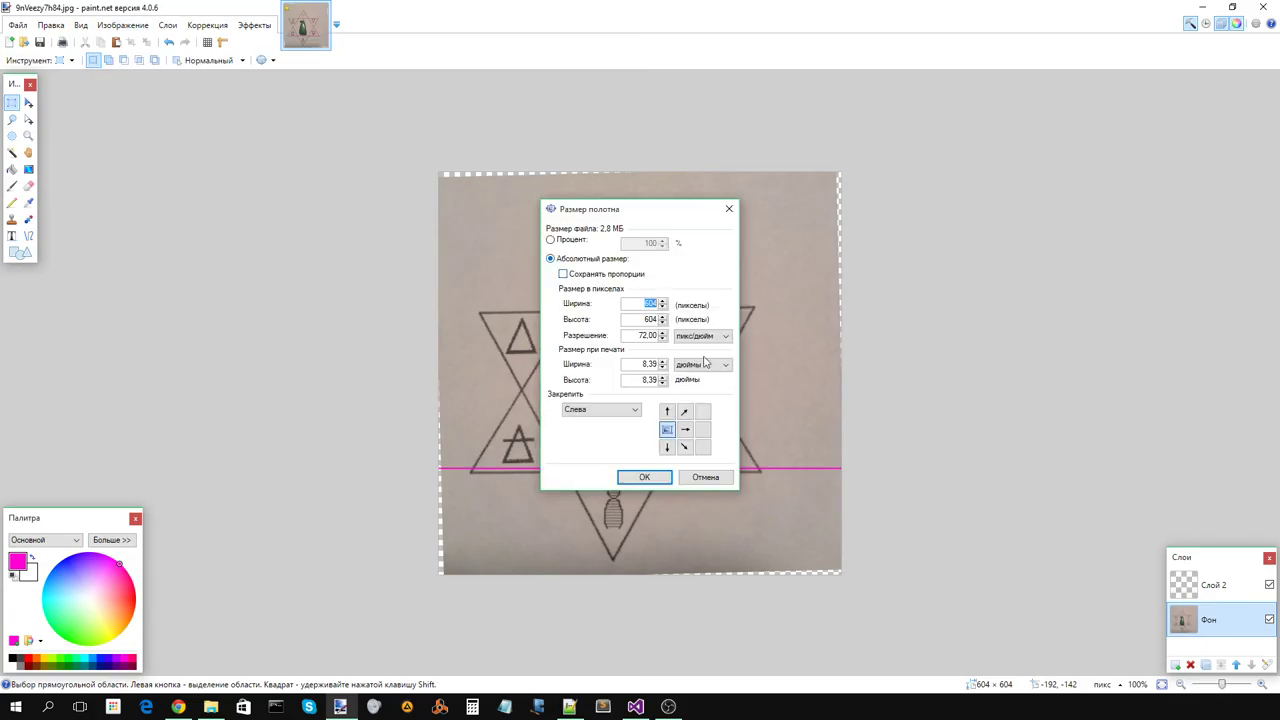
{"action": "left_click", "coordinate": [686, 430]}
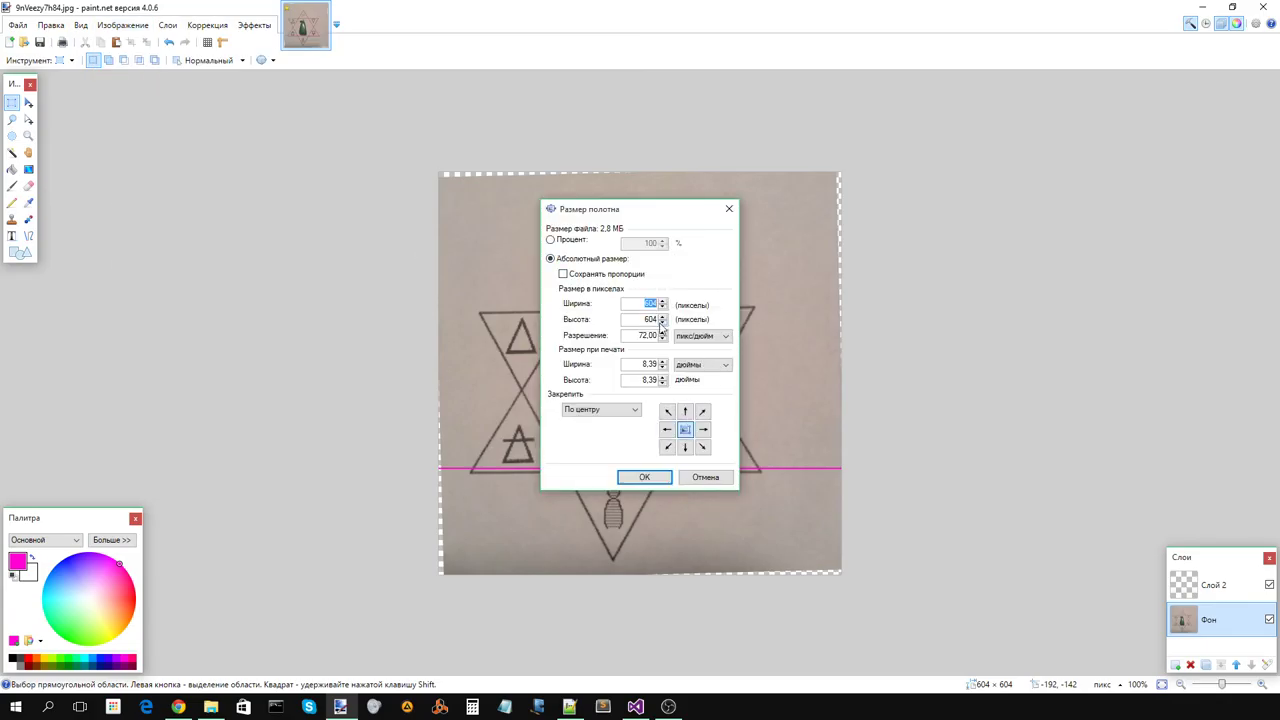
{"action": "type", "text": "5"}
{"action": "type", "text": "92"}
{"action": "type", "text": "0"}
{"action": "type", "text": "594"}
{"action": "key", "text": "Return"}
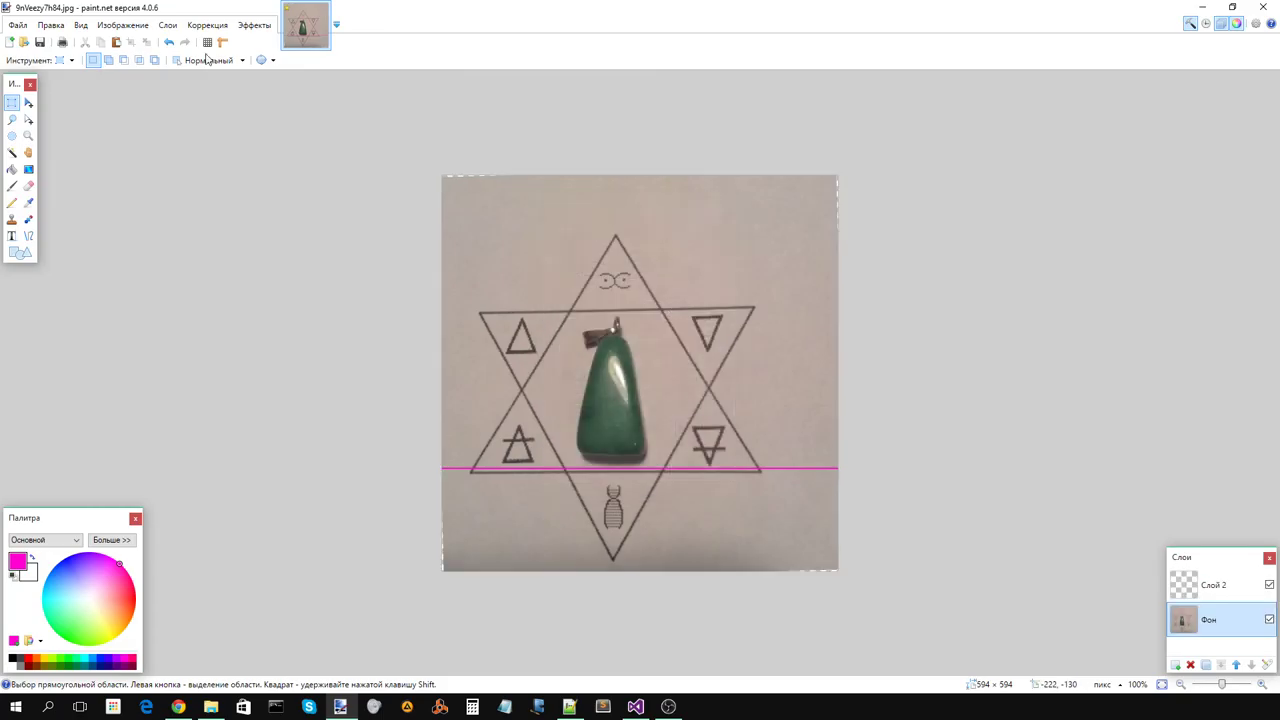
Step: Reduce the canvas further to 590 × 590 pixels, keeping the centre anchor
{"action": "left_click", "coordinate": [122, 24]}
{"action": "left_click", "coordinate": [160, 75]}
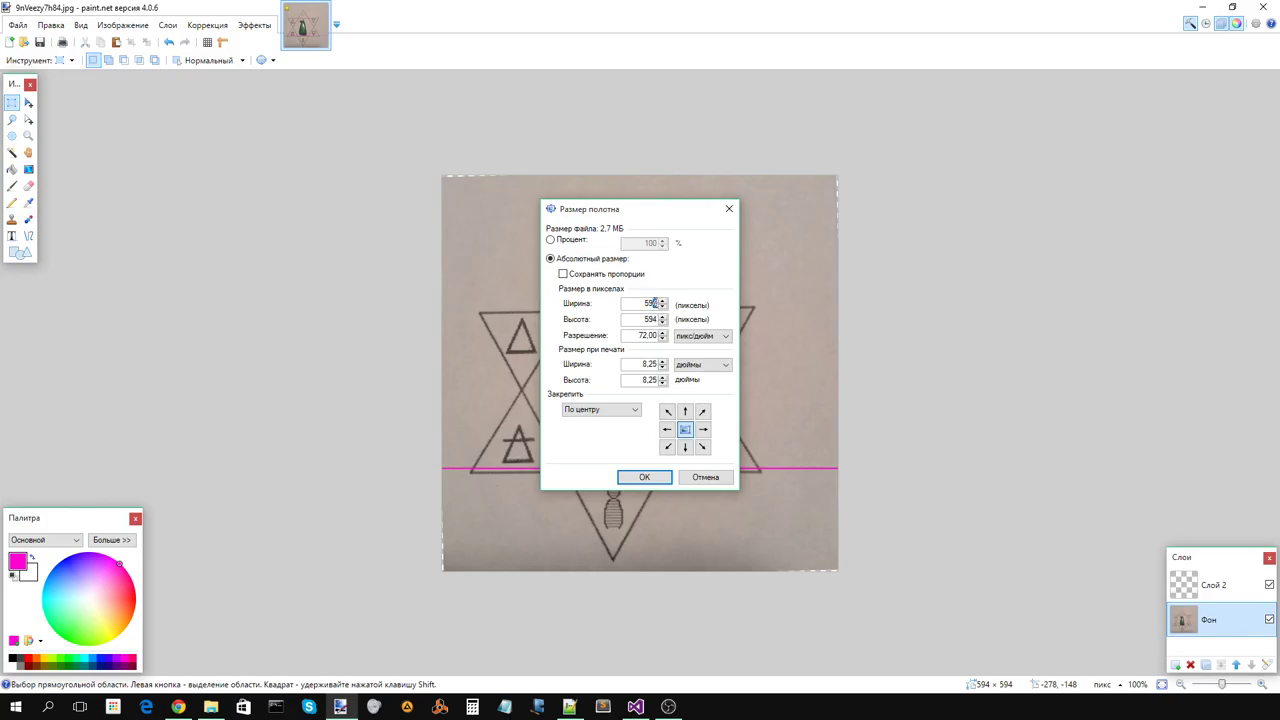
{"action": "left_click", "coordinate": [651, 477]}
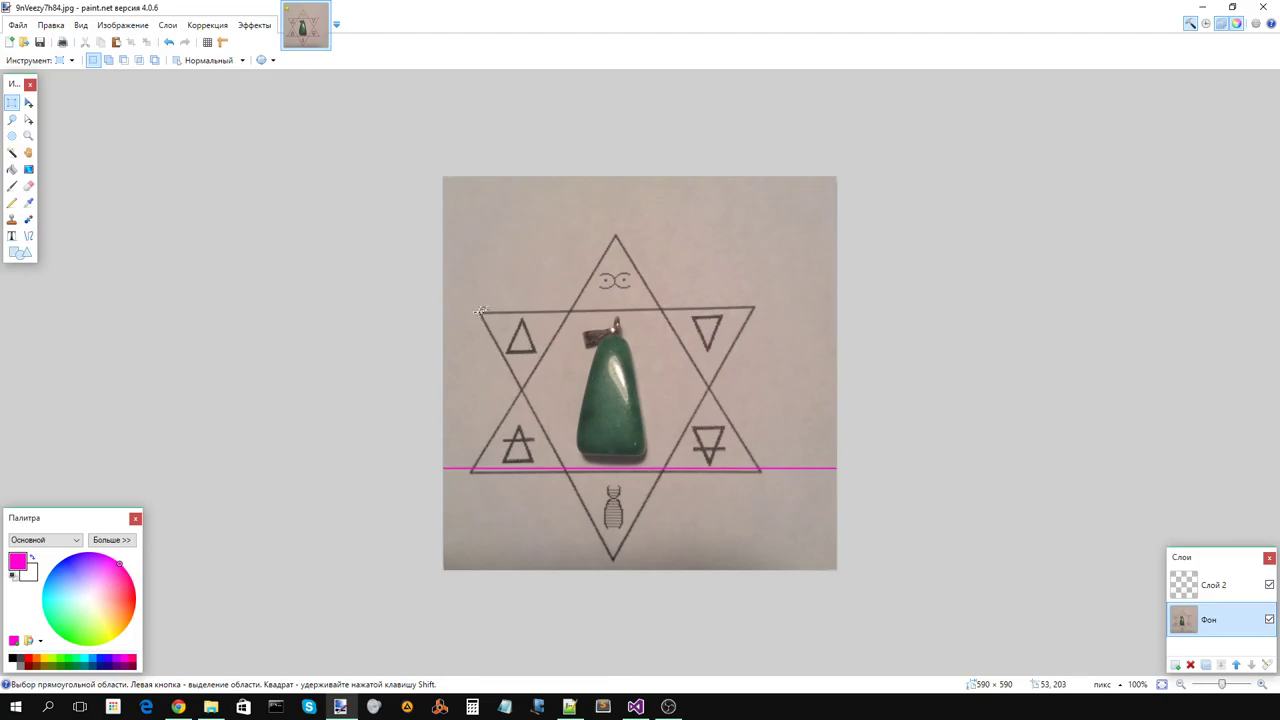
Step: Measure the gap between the photo's left edge and the star's lower-left tip with a rectangular selection, and deselect it
{"action": "left_click_drag", "start_coordinate": [471, 471], "coordinate": [529, 208]}
{"action": "left_click", "coordinate": [481, 483]}
{"action": "left_click_drag", "start_coordinate": [469, 473], "coordinate": [364, 478]}
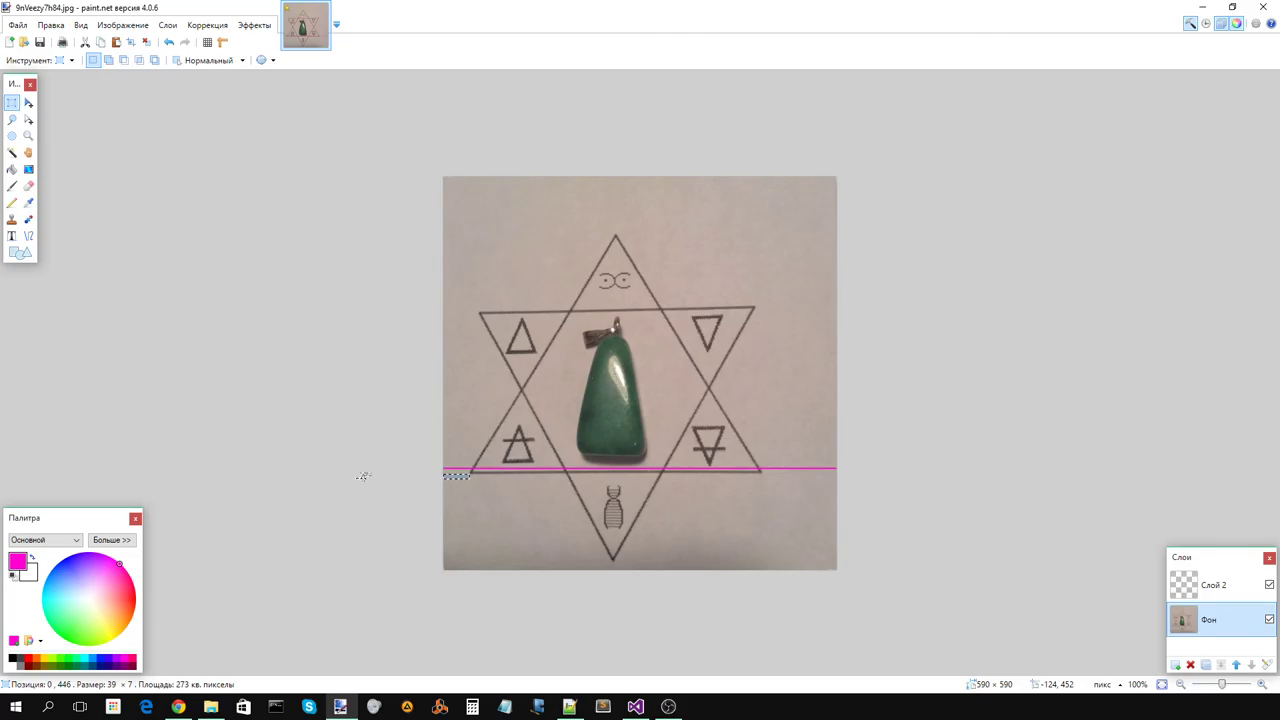
{"action": "key", "text": "ctrl+d"}
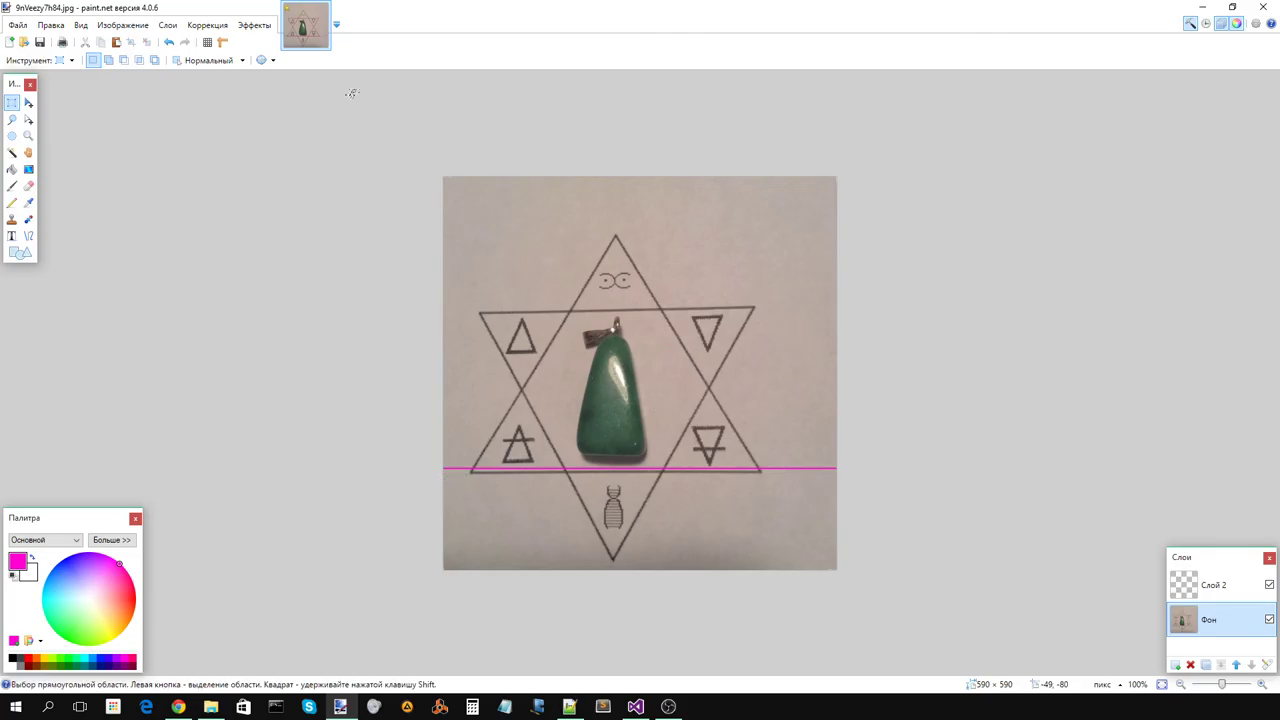
Step: Measure from the photo's left edge to the star's lower-right tip with a selection and compute 477 + 40 in Calculator
{"action": "left_click_drag", "start_coordinate": [416, 472], "coordinate": [761, 490]}
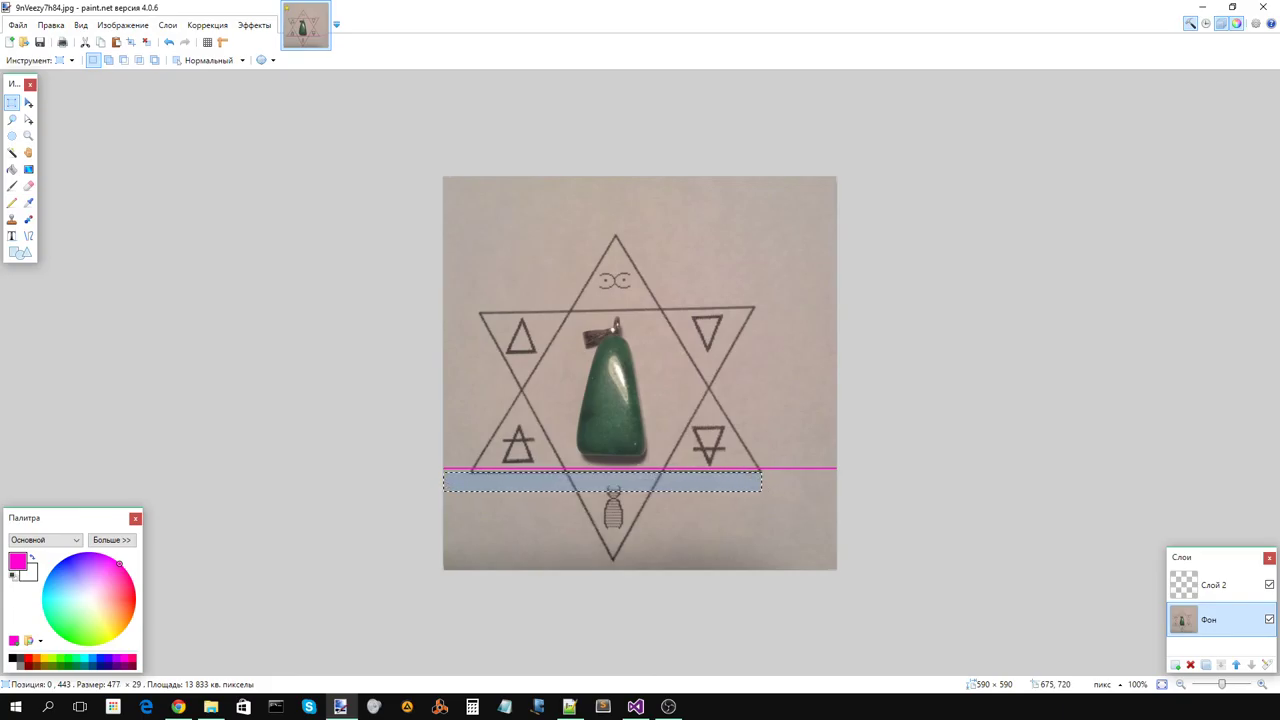
{"action": "left_click", "coordinate": [472, 706]}
{"action": "type", "text": "477+"}
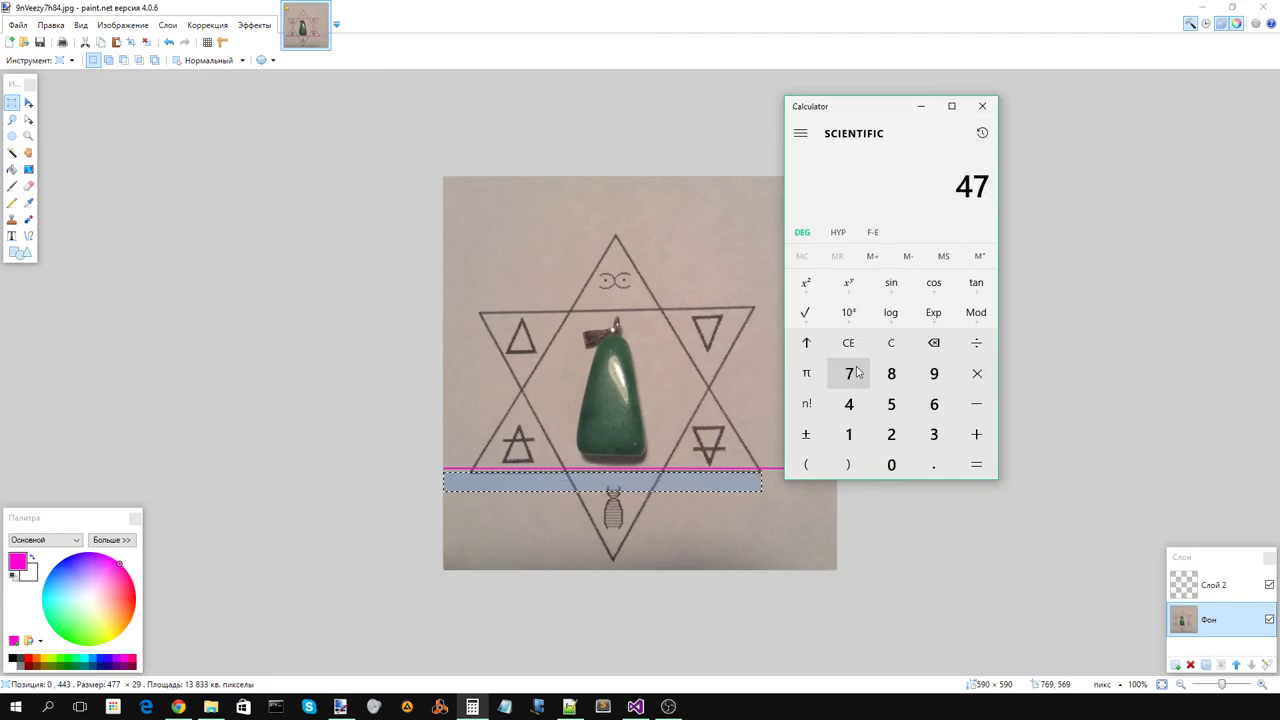
{"action": "left_click", "coordinate": [849, 404]}
{"action": "left_click", "coordinate": [891, 464]}
{"action": "left_click", "coordinate": [971, 466]}
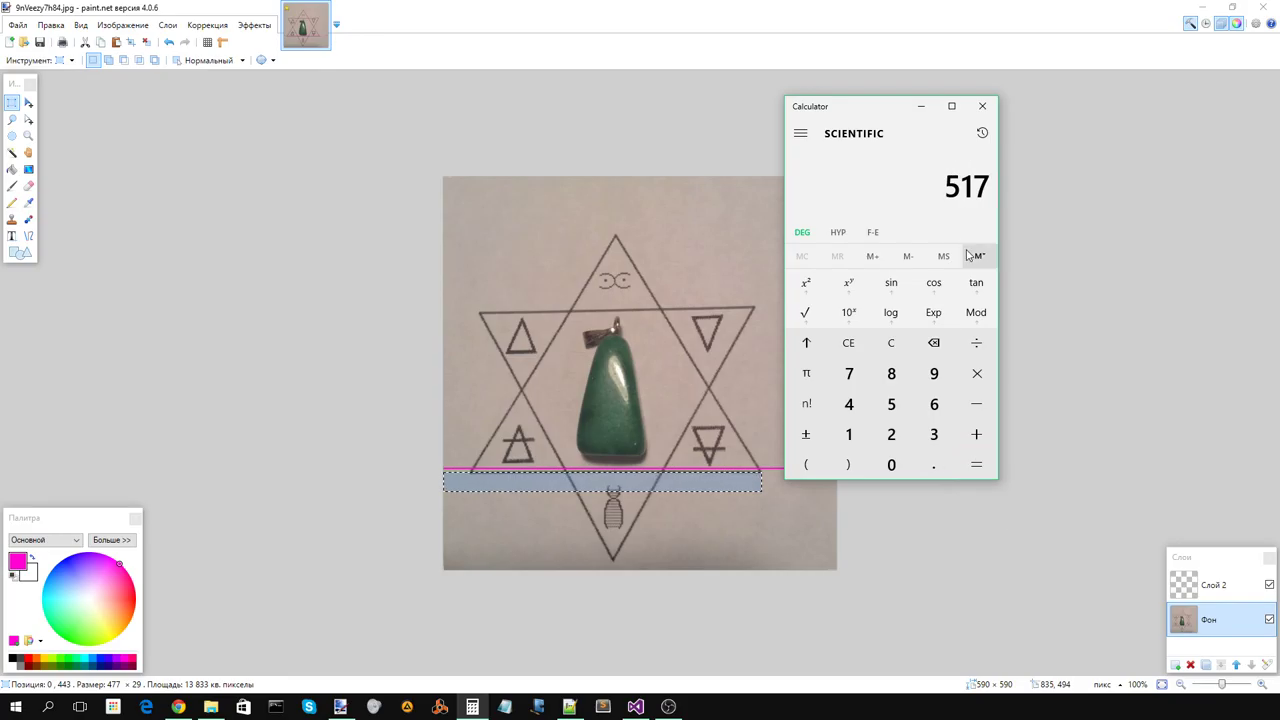
Step: Set the canvas width to 517 pixels, anchored on the left
{"action": "left_click", "coordinate": [122, 25]}
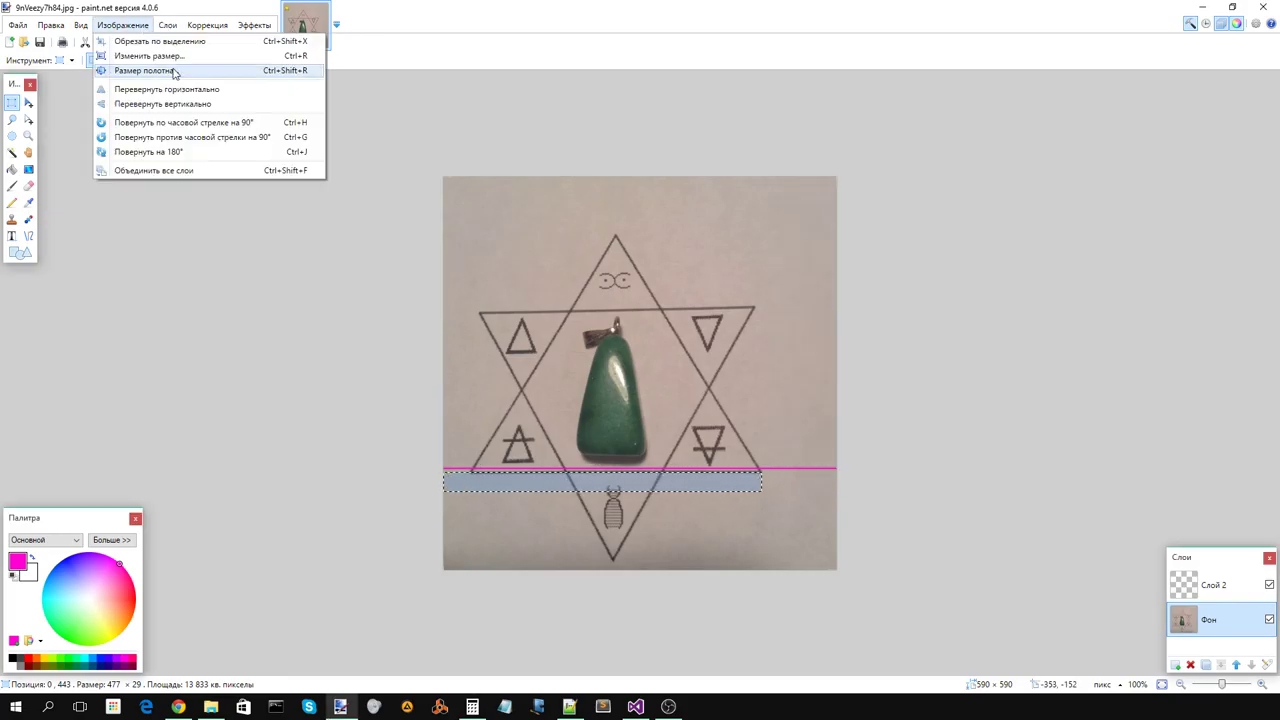
{"action": "left_click", "coordinate": [185, 78]}
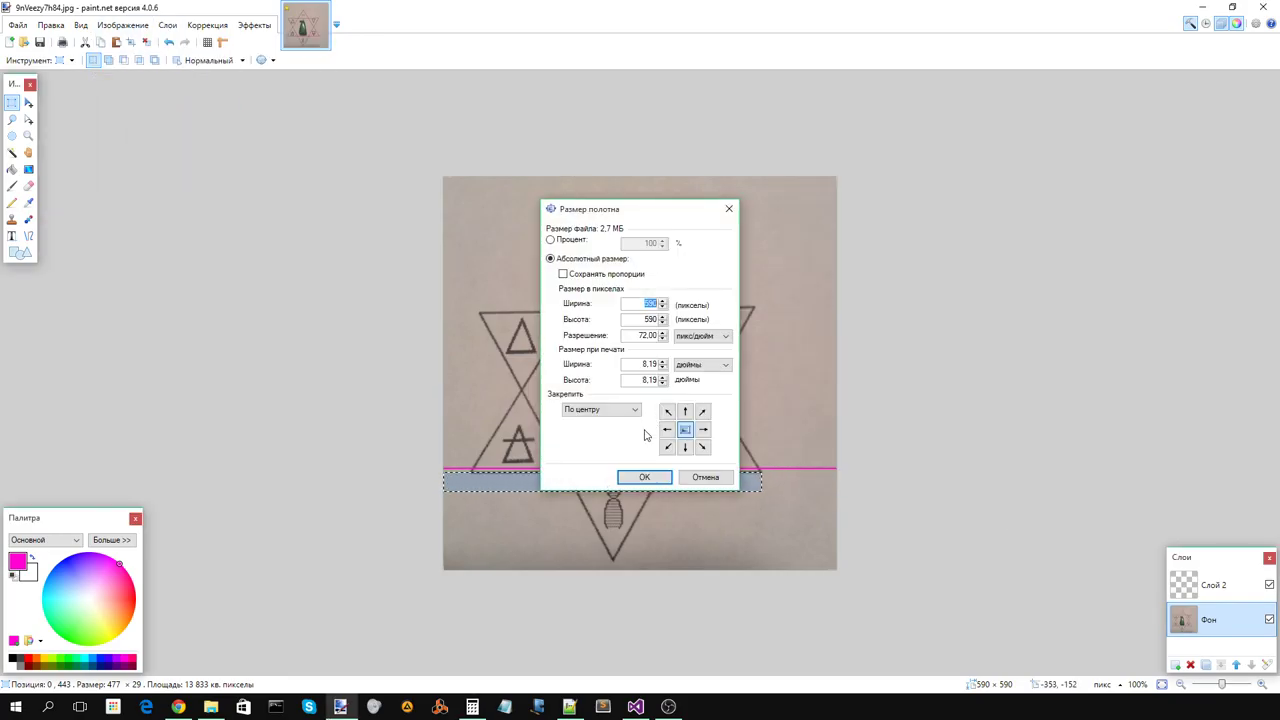
{"action": "left_click", "coordinate": [667, 429]}
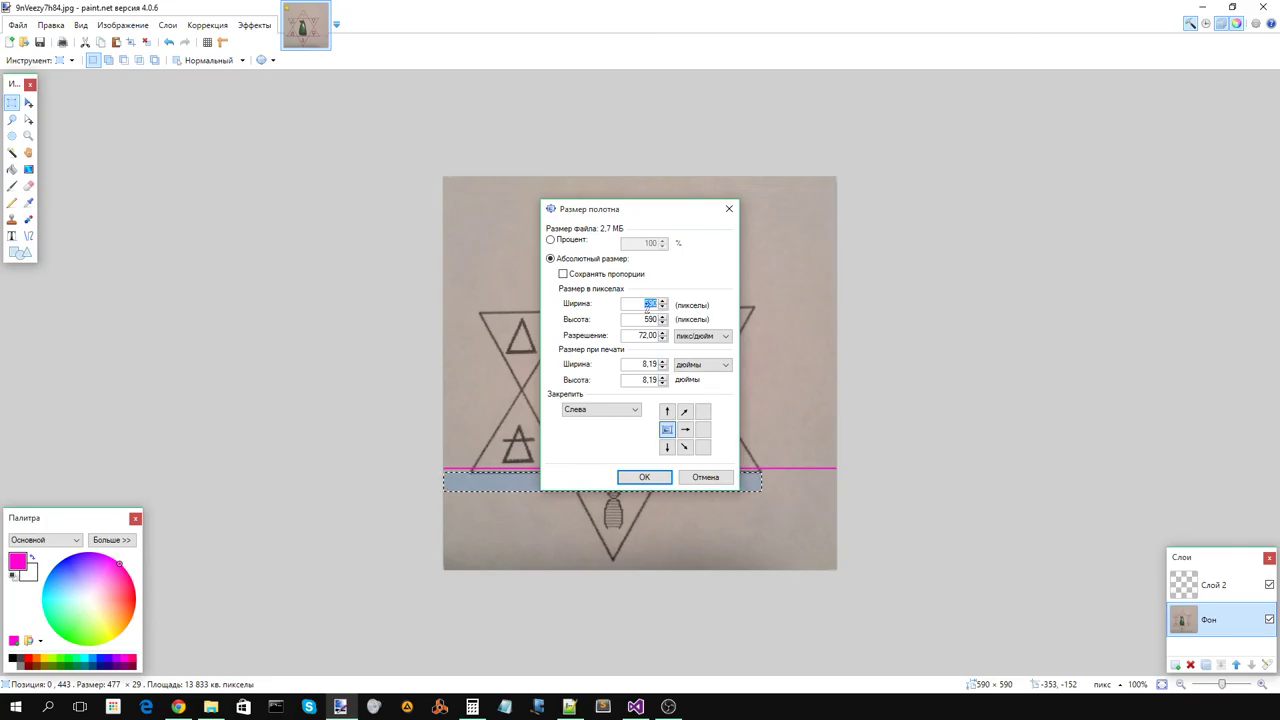
{"action": "type", "text": "517"}
{"action": "key", "text": "Return"}
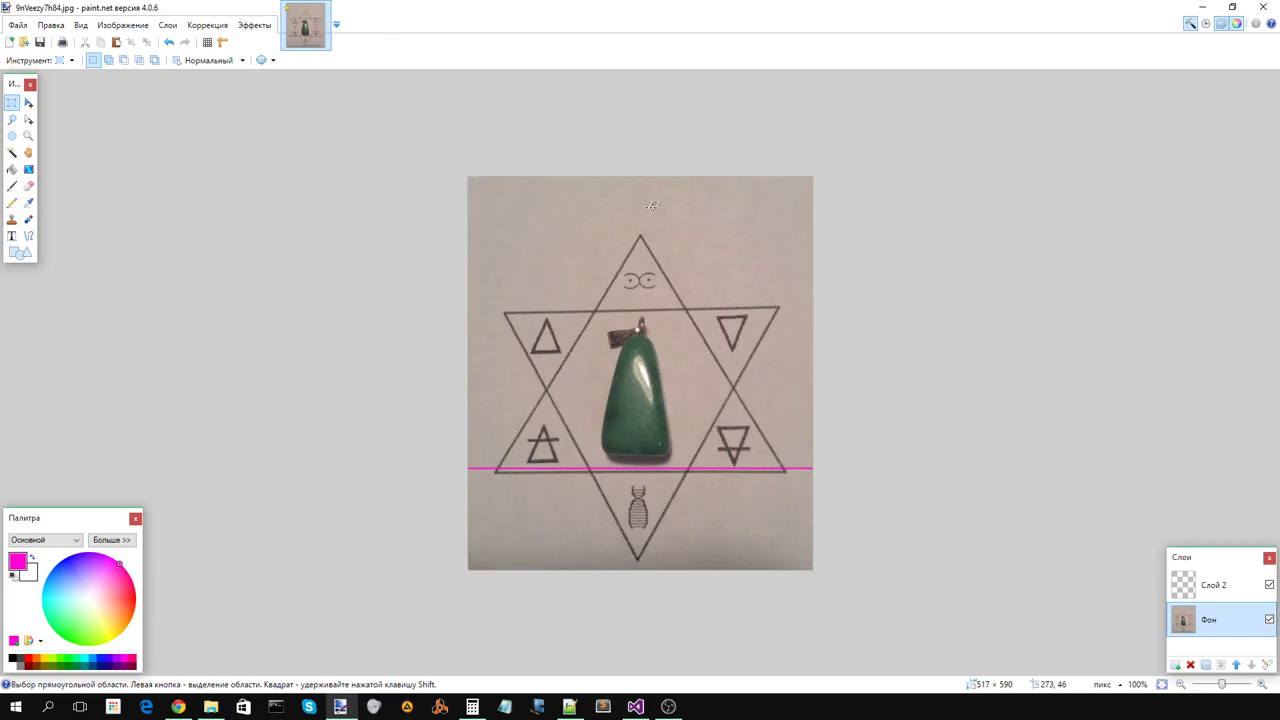
Step: Measure the margins above the star's upper tip and below its lower tip with rectangular selections
{"action": "left_click_drag", "start_coordinate": [641, 233], "coordinate": [645, 180]}
{"action": "left_click", "coordinate": [708, 228]}
{"action": "left_click", "coordinate": [629, 557]}
{"action": "left_click_drag", "start_coordinate": [631, 561], "coordinate": [656, 575]}
Step: Compute 13 × 1.6 in Calculator and close it
{"action": "left_click", "coordinate": [472, 706]}
{"action": "left_click", "coordinate": [891, 345]}
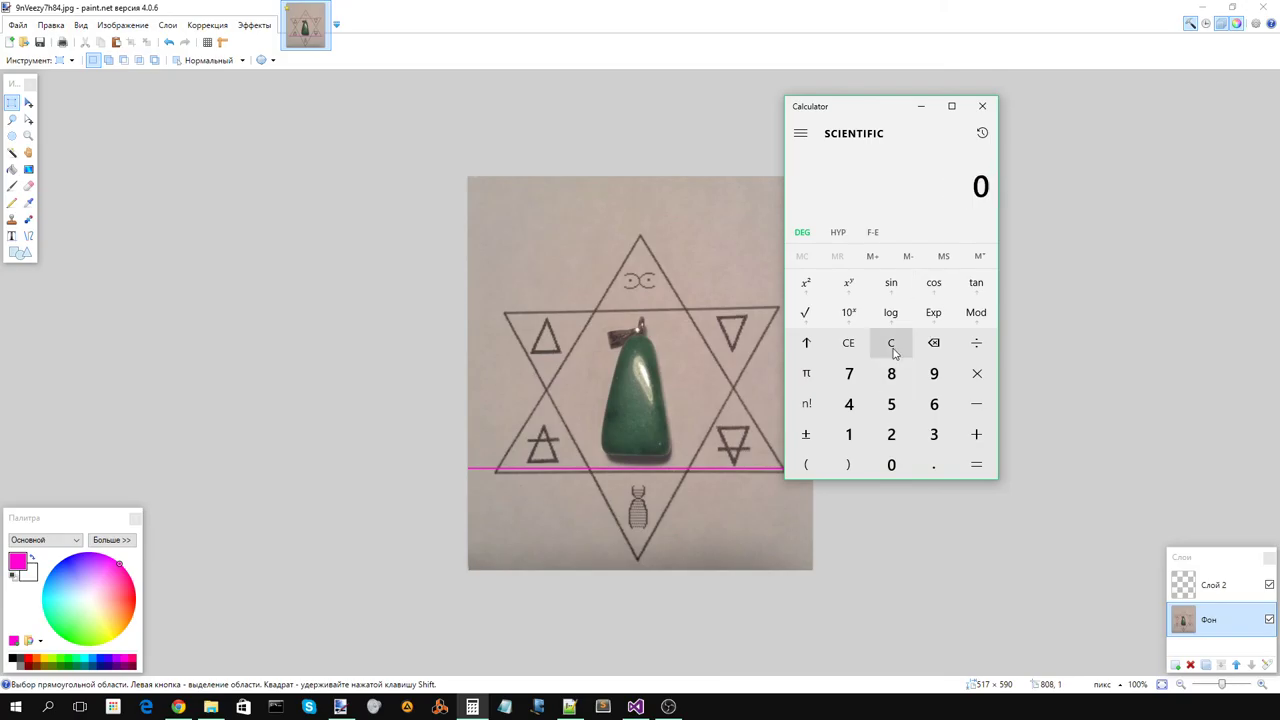
{"action": "left_click", "coordinate": [845, 444]}
{"action": "left_click", "coordinate": [925, 440]}
{"action": "left_click", "coordinate": [977, 373]}
{"action": "left_click", "coordinate": [849, 434]}
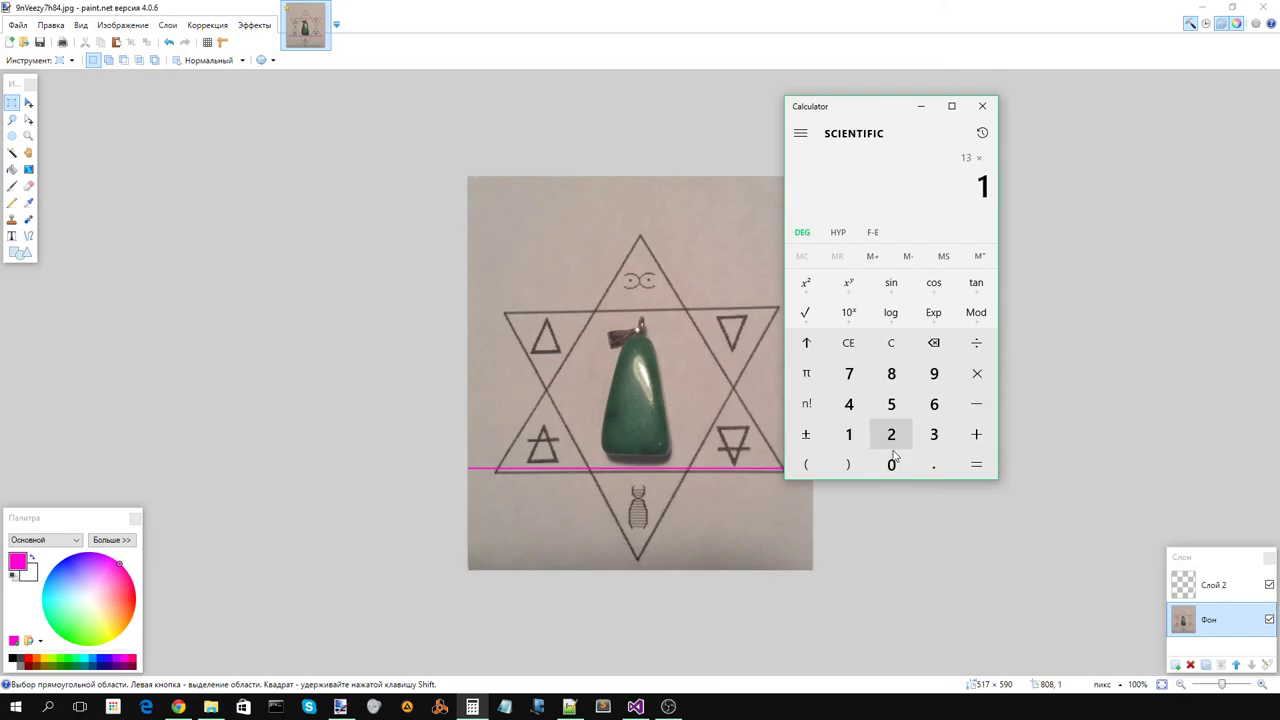
{"action": "left_click", "coordinate": [934, 464]}
{"action": "left_click", "coordinate": [934, 404]}
{"action": "left_click", "coordinate": [977, 464]}
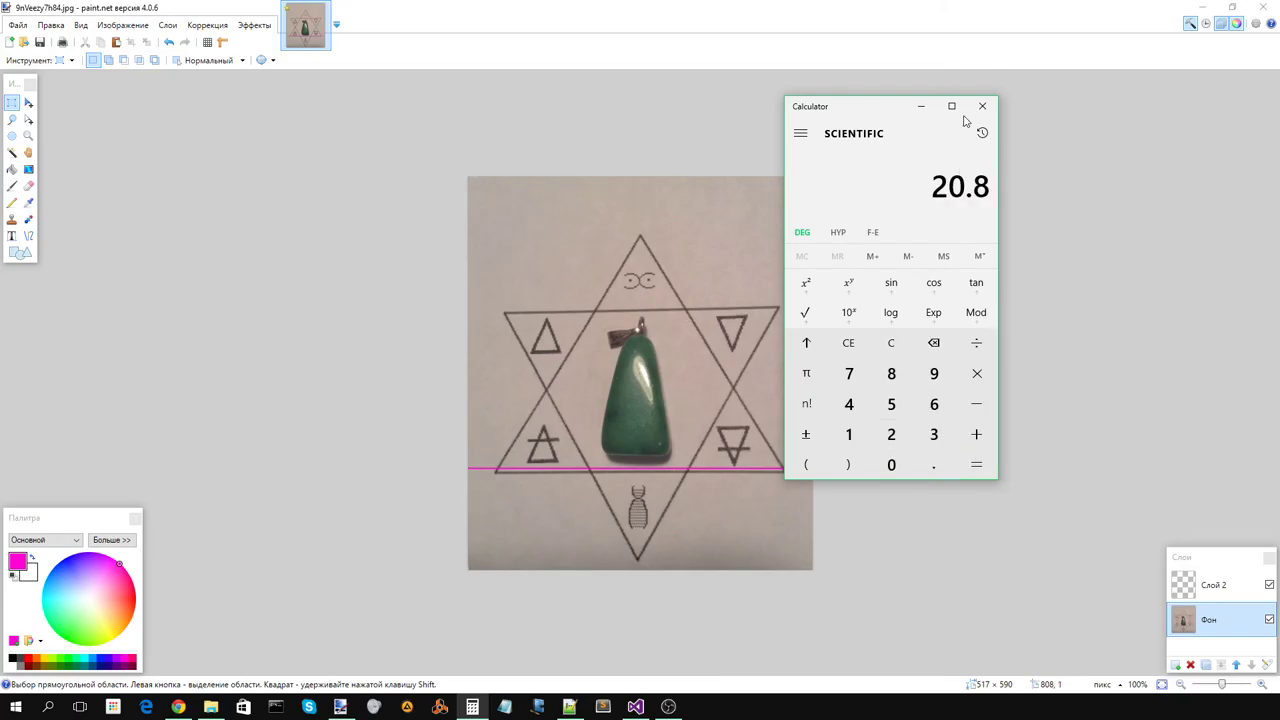
{"action": "left_click", "coordinate": [982, 106]}
{"action": "left_click_drag", "start_coordinate": [642, 235], "coordinate": [598, 170]}
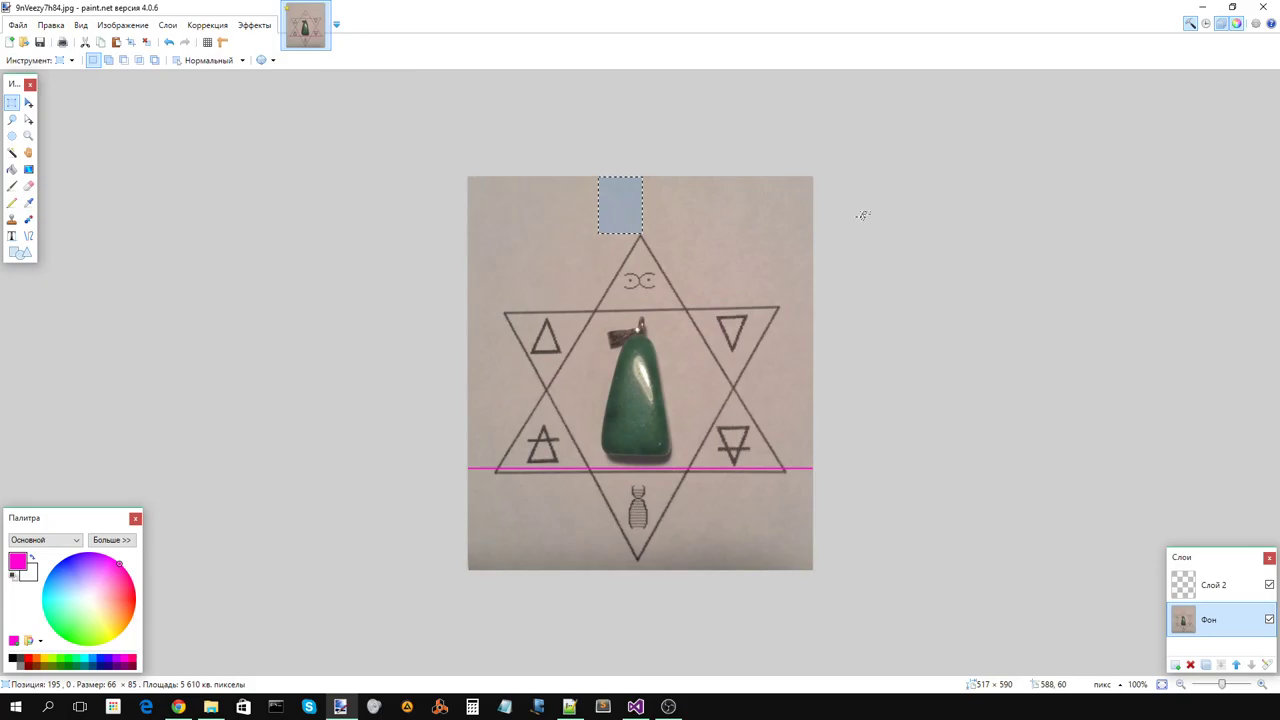
{"action": "left_click", "coordinate": [112, 26]}
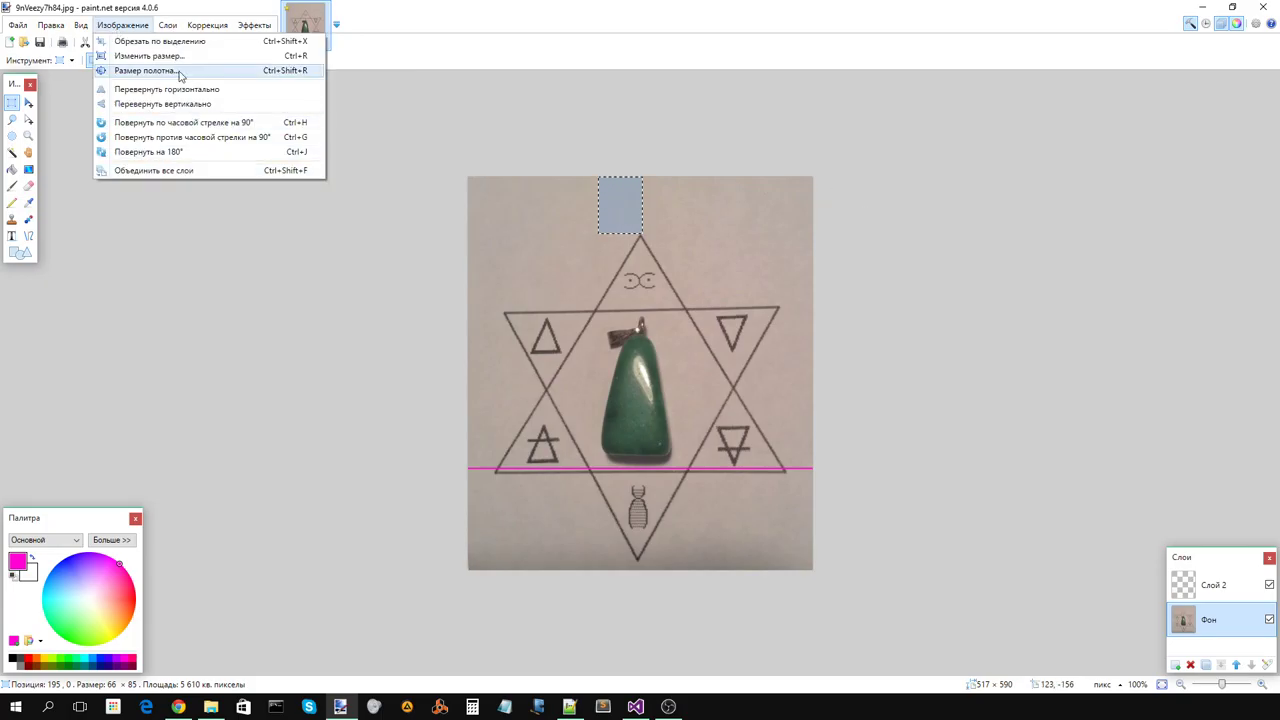
{"action": "left_click", "coordinate": [181, 72]}
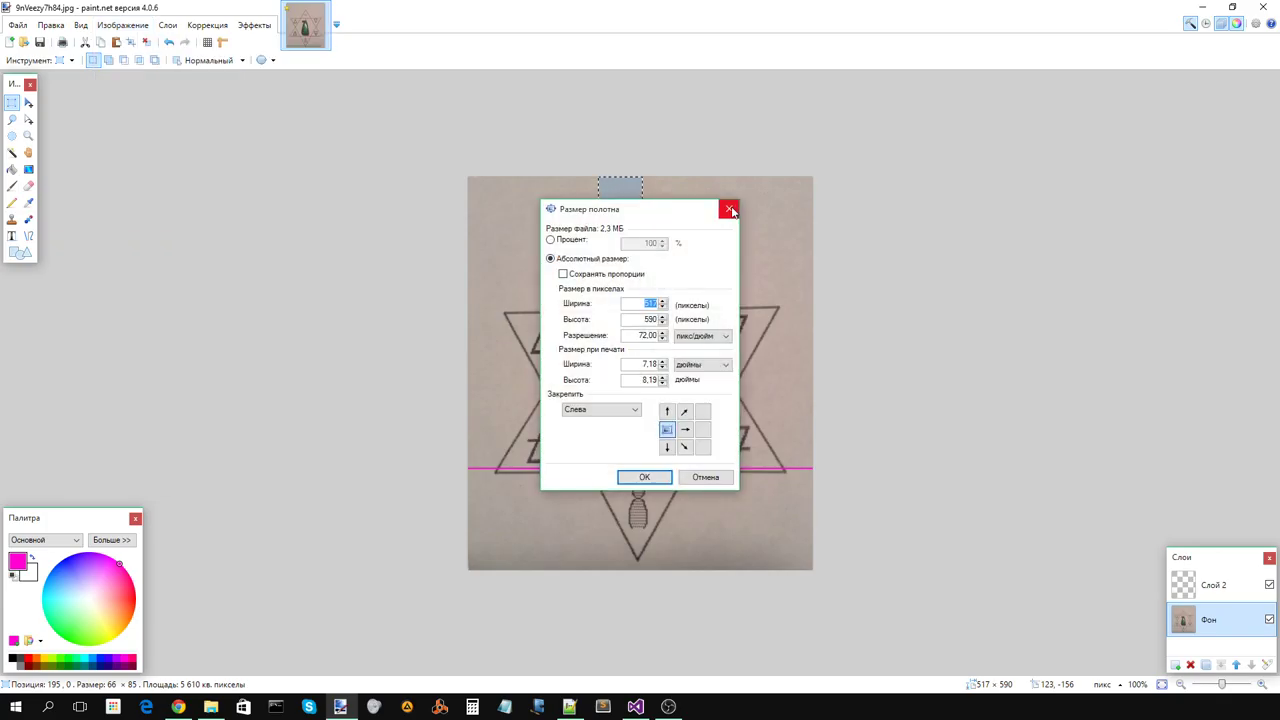
{"action": "left_click", "coordinate": [684, 447]}
{"action": "key", "text": "Return"}
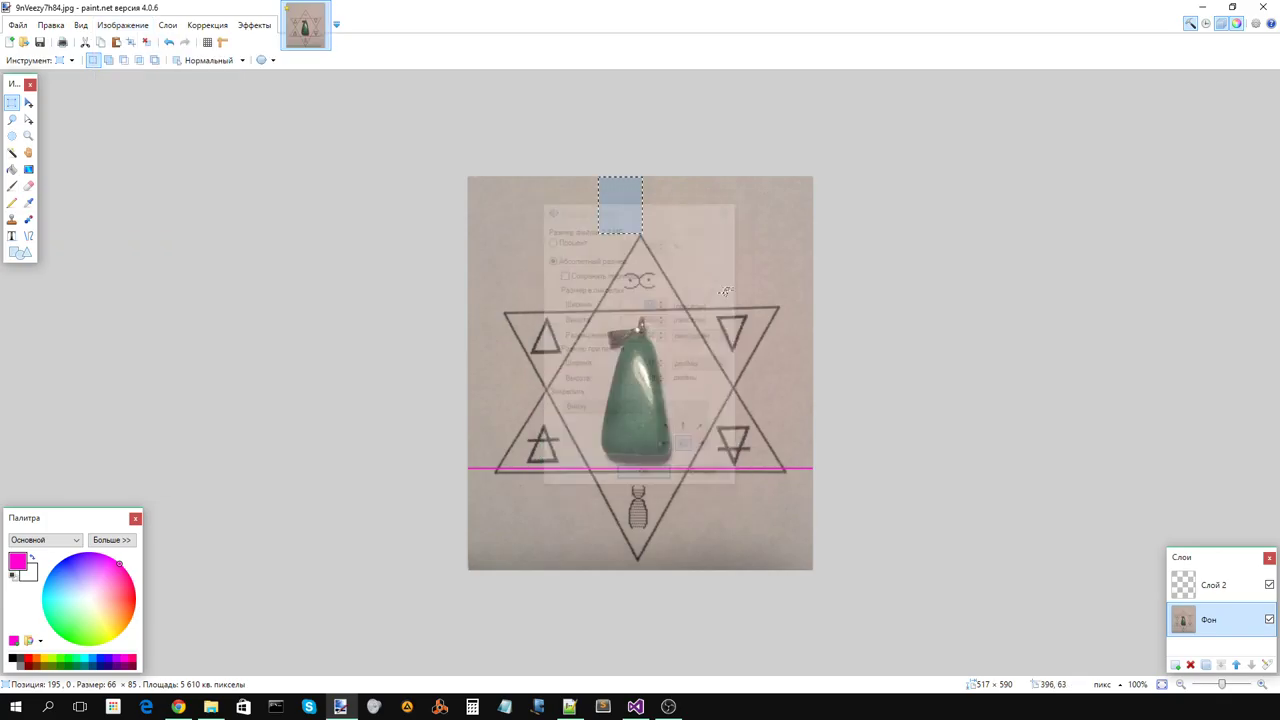
Step: Measure from the photo's bottom edge to the star's upper tip and enter a 505-pixel canvas height anchored at the bottom
{"action": "left_click_drag", "start_coordinate": [648, 571], "coordinate": [627, 233]}
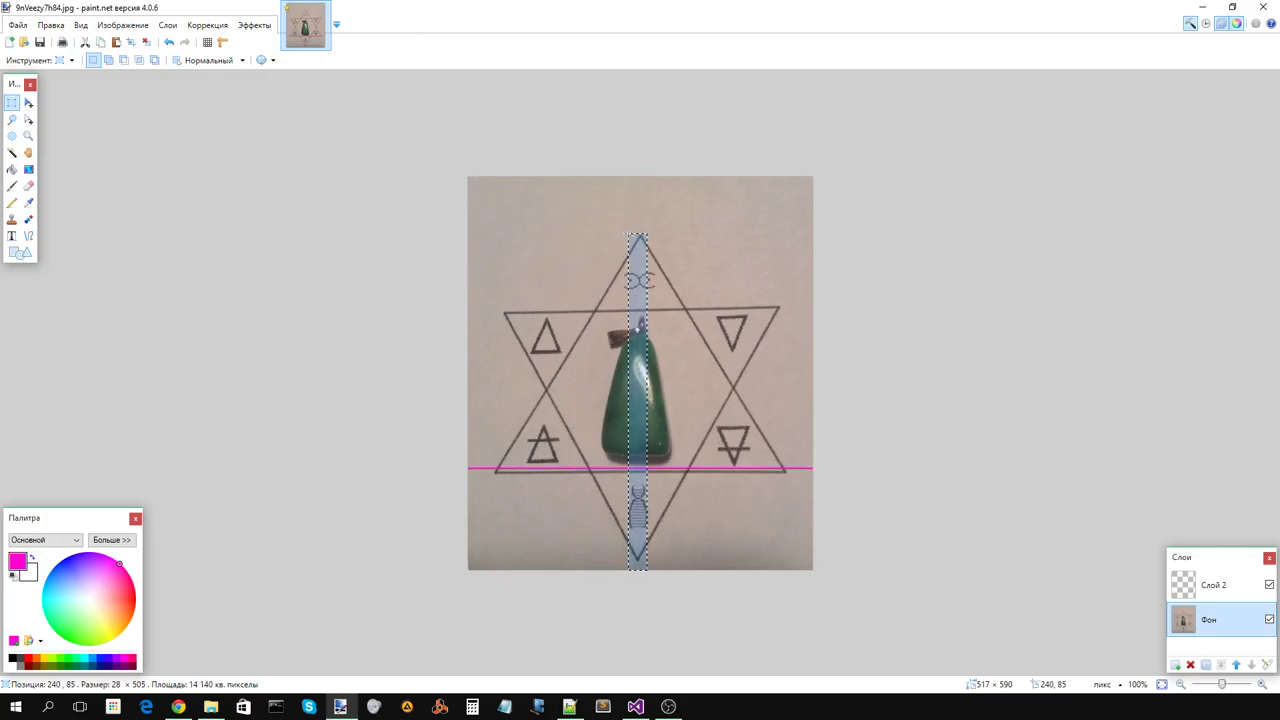
{"action": "left_click", "coordinate": [122, 24]}
{"action": "left_click", "coordinate": [150, 75]}
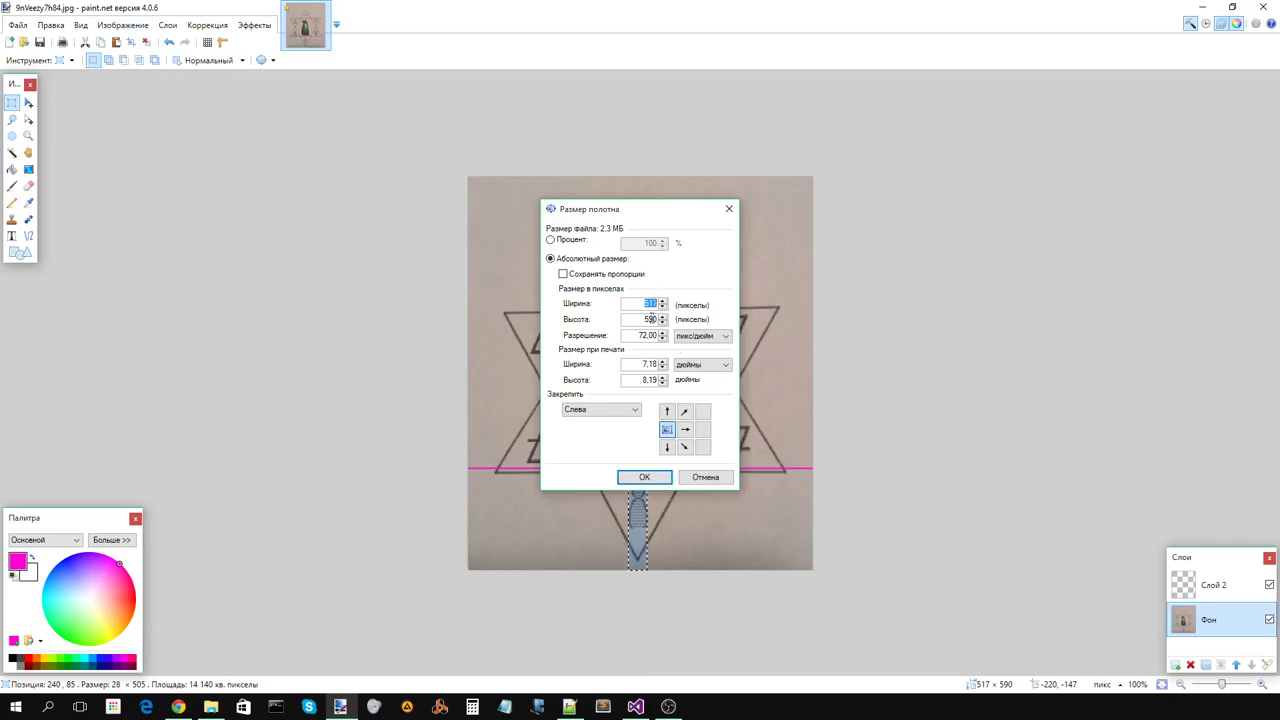
{"action": "type", "text": "5"}
{"action": "left_click", "coordinate": [686, 446]}
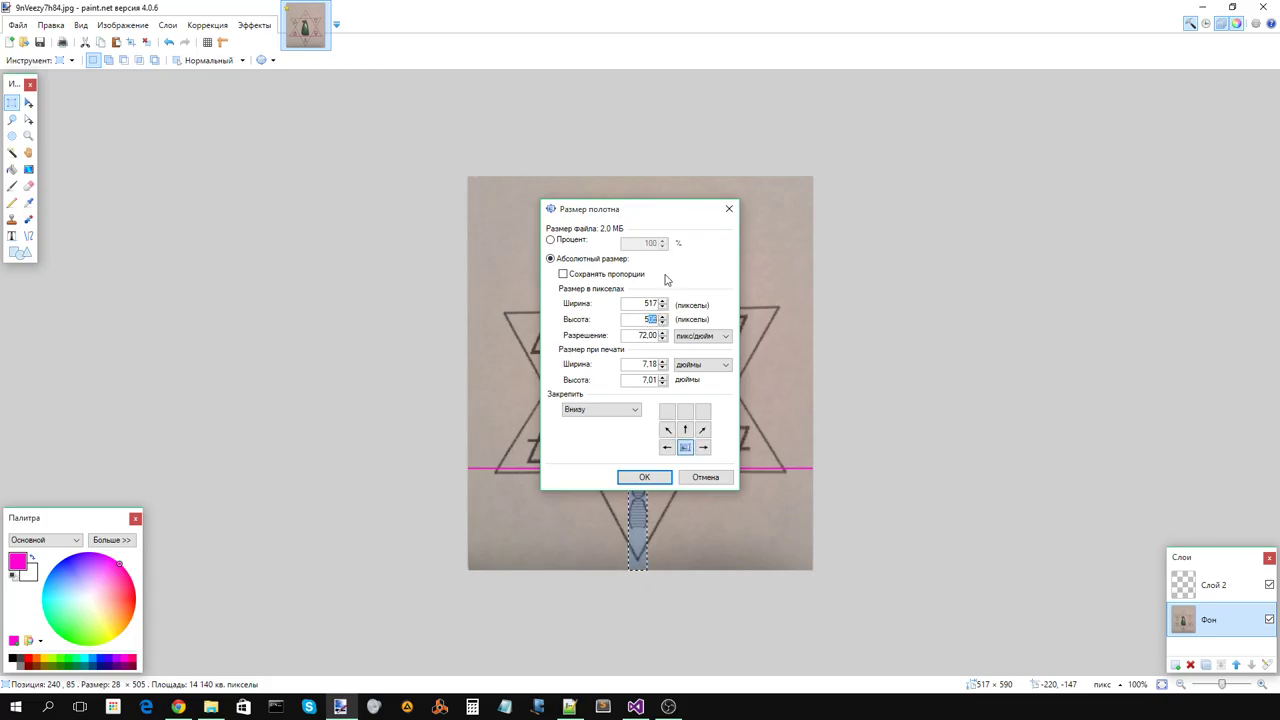
{"action": "left_click_drag", "start_coordinate": [671, 216], "coordinate": [835, 243]}
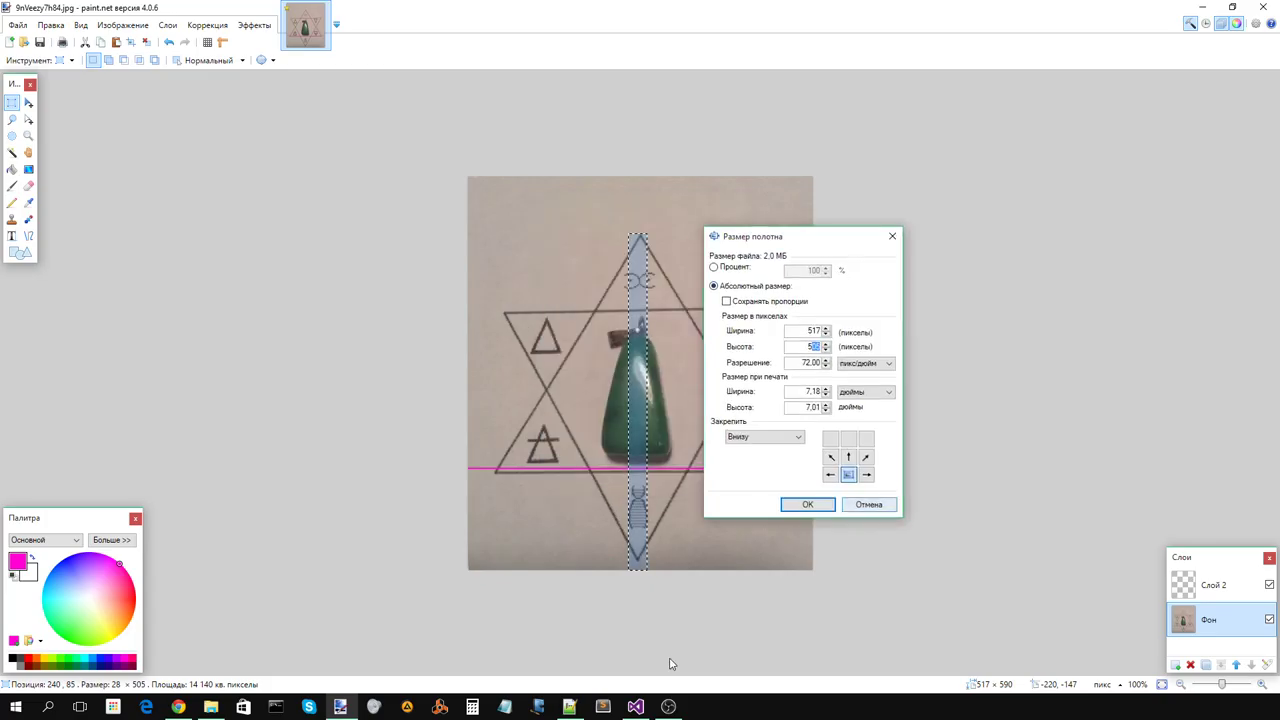
Step: Recompute 13 × 1.6 in Calculator and minimize it
{"action": "left_click", "coordinate": [474, 707]}
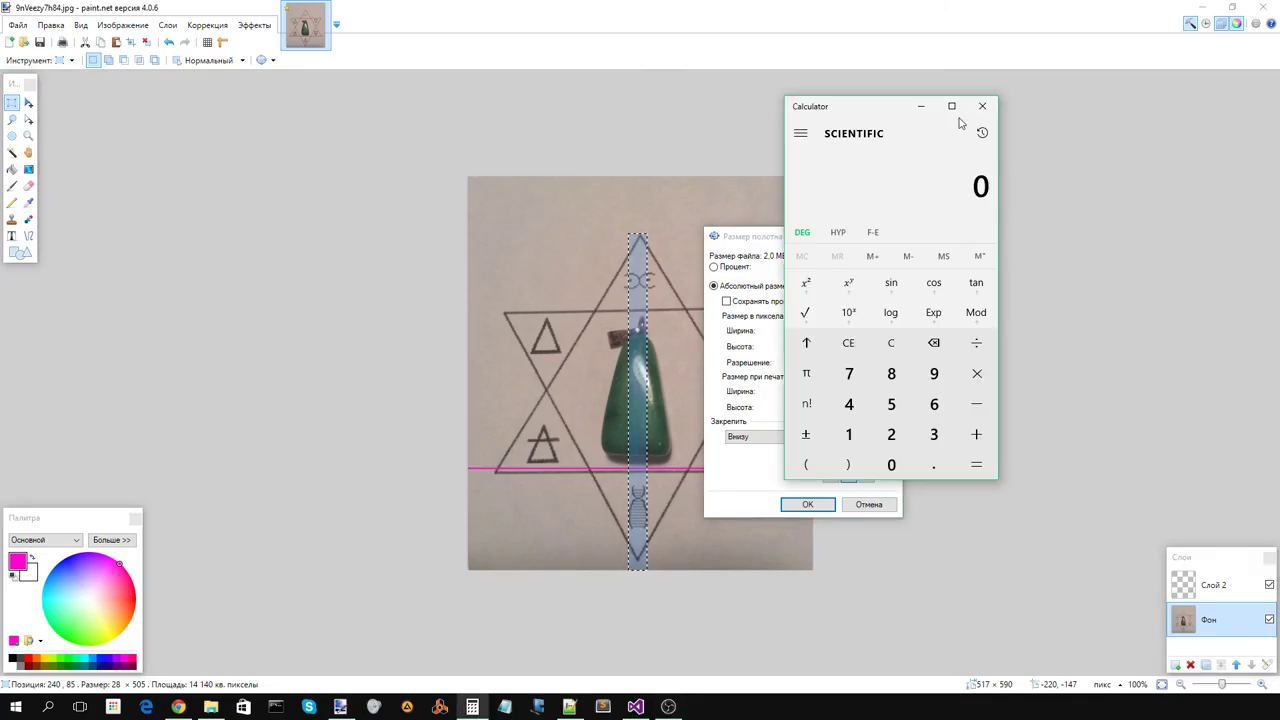
{"action": "left_click", "coordinate": [848, 434]}
{"action": "left_click", "coordinate": [934, 434]}
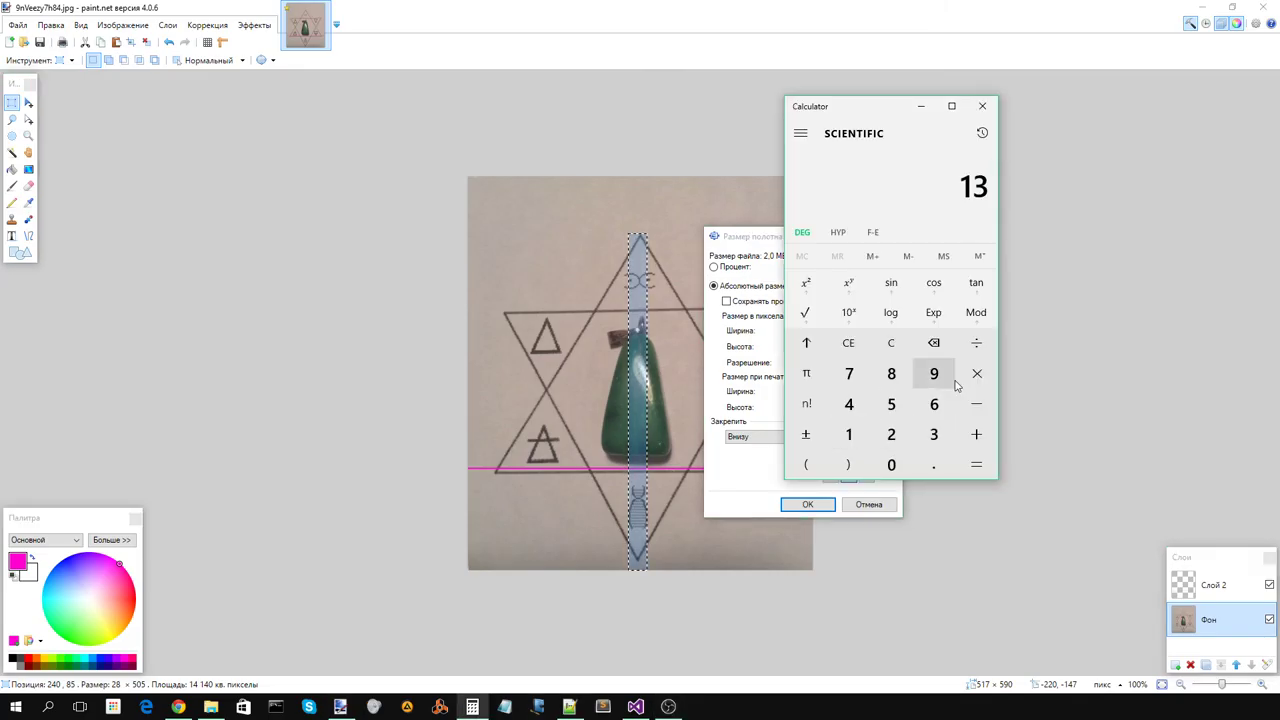
{"action": "left_click", "coordinate": [977, 373]}
{"action": "left_click", "coordinate": [848, 434]}
{"action": "left_click", "coordinate": [934, 464]}
{"action": "left_click", "coordinate": [934, 404]}
{"action": "left_click", "coordinate": [977, 464]}
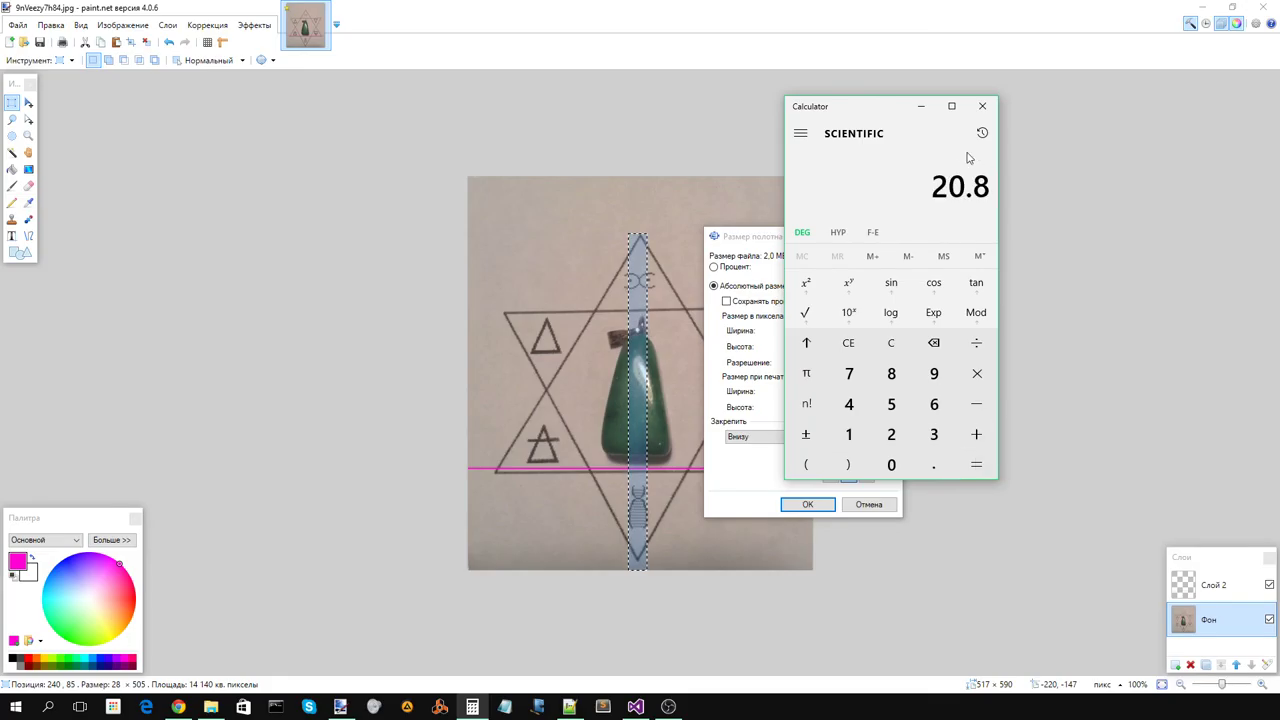
{"action": "left_click", "coordinate": [922, 106]}
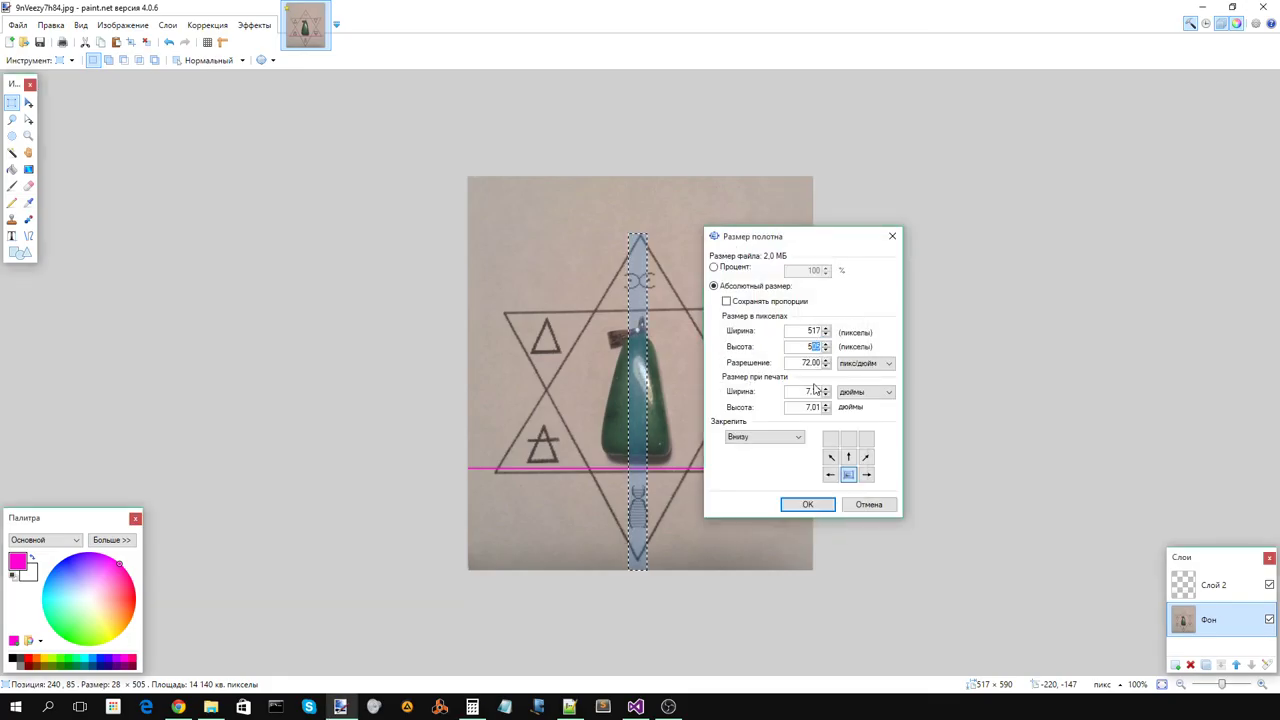
Step: Set the canvas height to 525 pixels and apply the resize with the bottom anchor
{"action": "type", "text": "25"}
{"action": "left_click", "coordinate": [808, 503]}
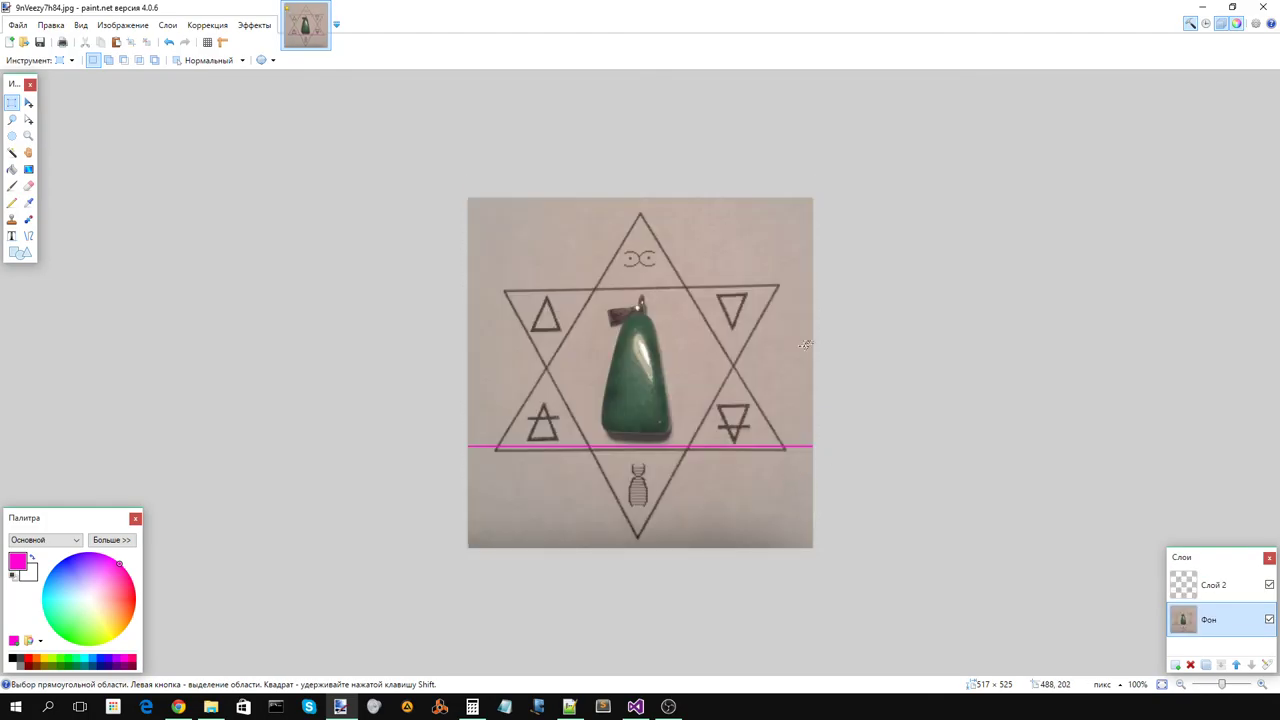
Step: Resize the canvas to 517 × 517 pixels, anchored at the bottom
{"action": "left_click", "coordinate": [123, 24]}
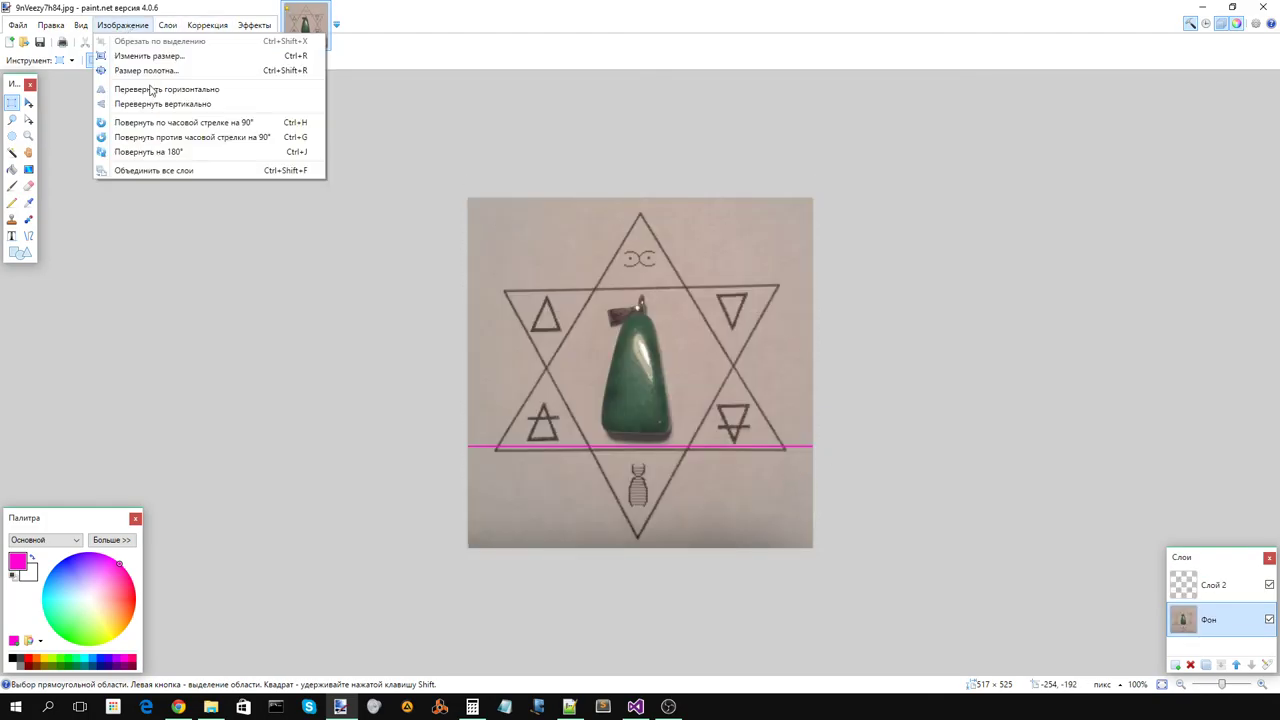
{"action": "left_click", "coordinate": [155, 71]}
{"action": "left_click", "coordinate": [697, 430]}
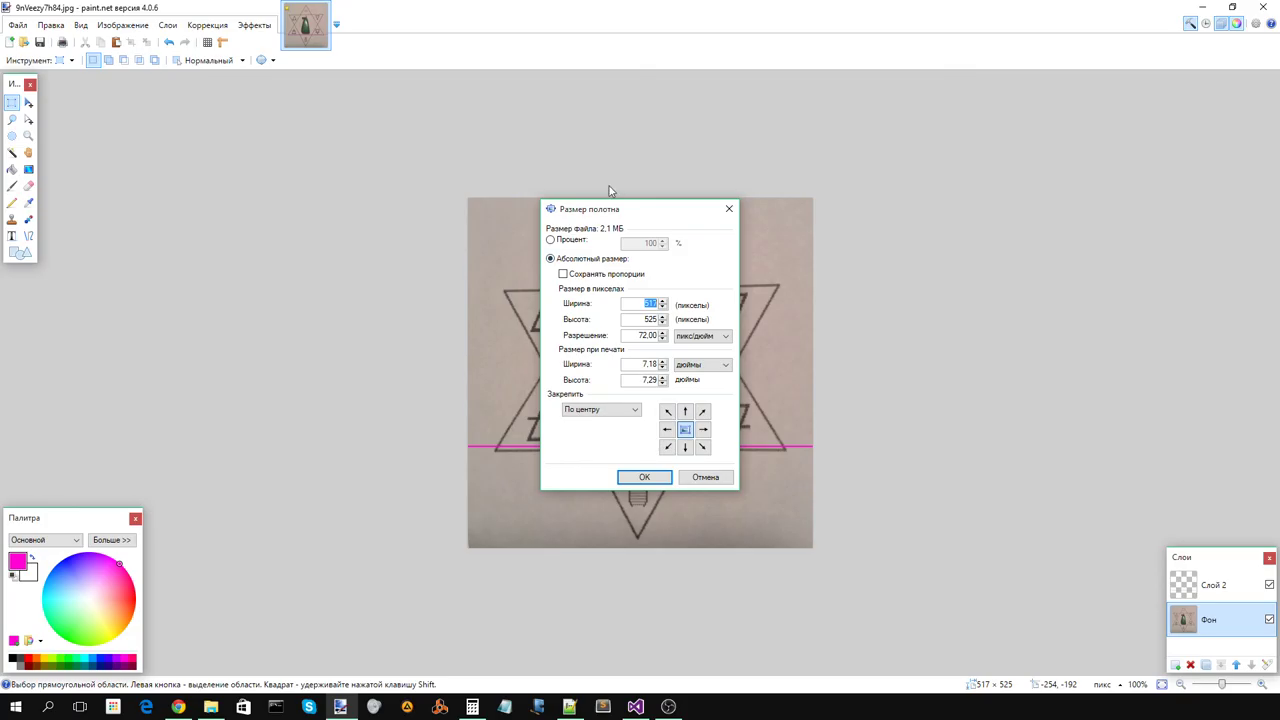
{"action": "left_click_drag", "start_coordinate": [615, 207], "coordinate": [650, 219]}
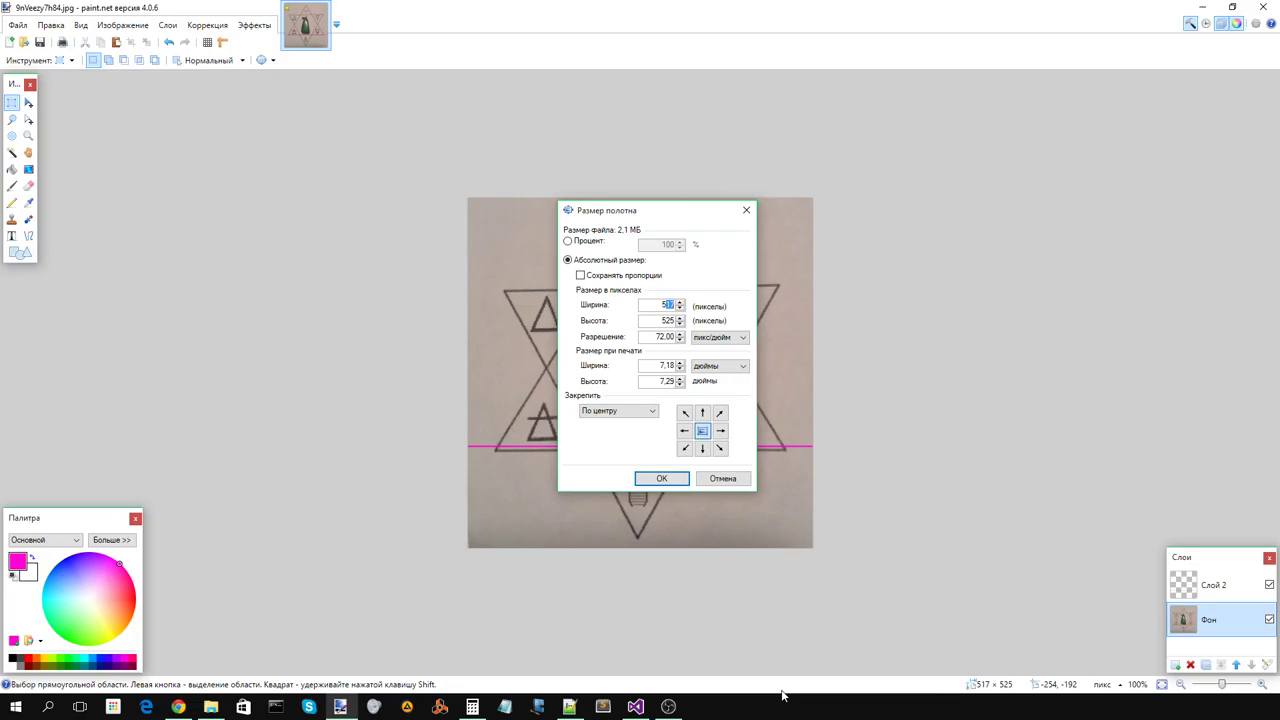
{"action": "type", "text": "25"}
{"action": "left_click_drag", "start_coordinate": [668, 320], "coordinate": [686, 374]}
{"action": "left_click", "coordinate": [702, 448]}
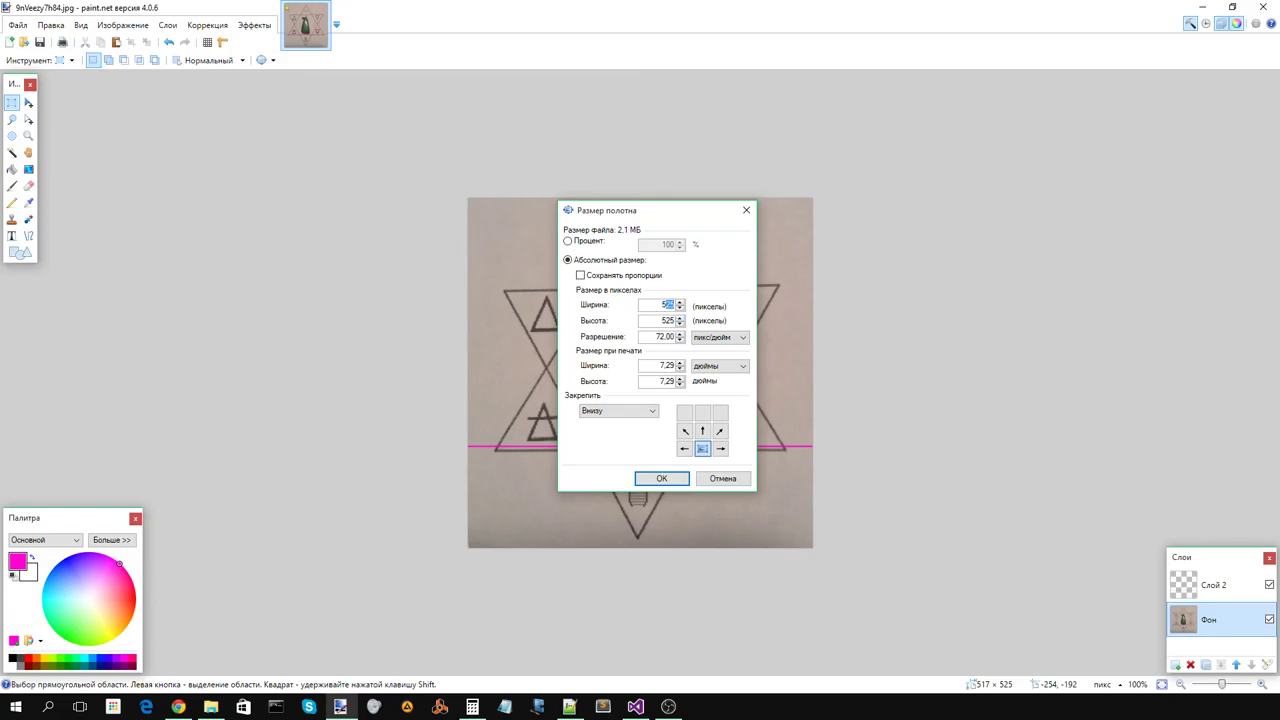
{"action": "type", "text": "17"}
{"action": "left_click_drag", "start_coordinate": [677, 320], "coordinate": [666, 320]}
{"action": "left_click", "coordinate": [668, 478]}
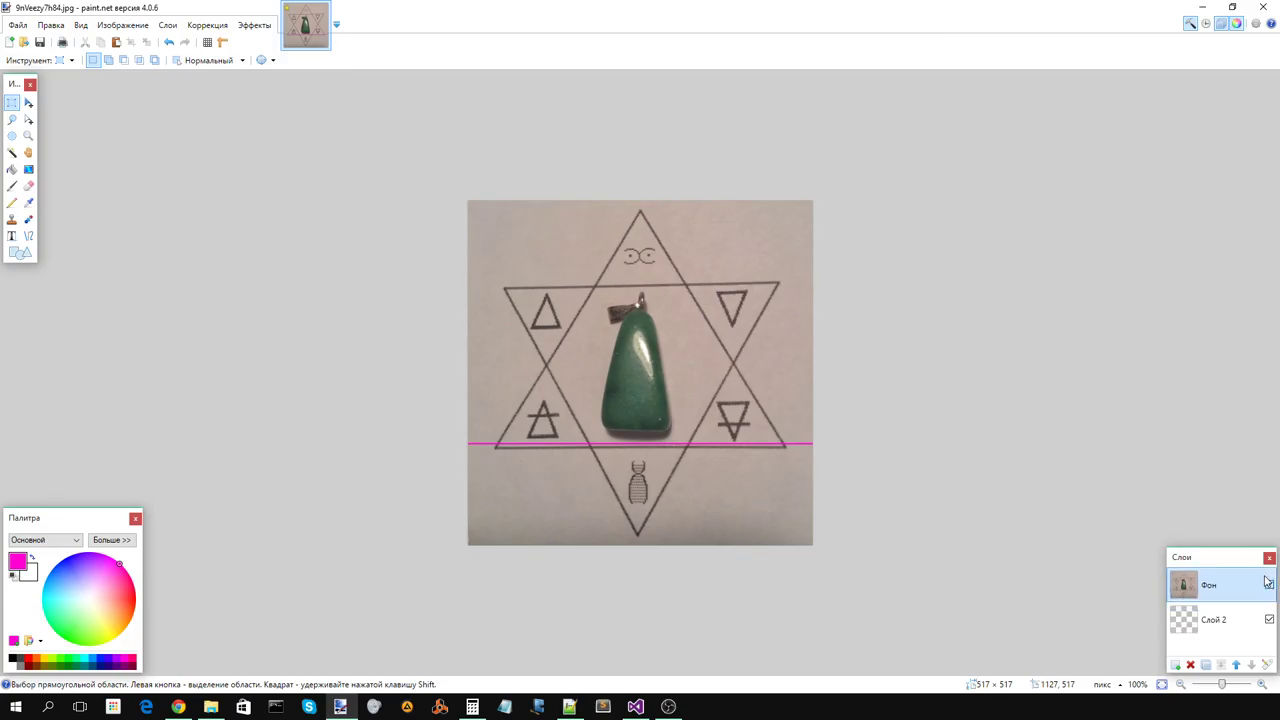
Step: Hide the magenta guide line's layer and save the image as the JPEG 9nVeezy7h84.jpg at quality 95, flattening the layers
{"action": "left_click", "coordinate": [1269, 584]}
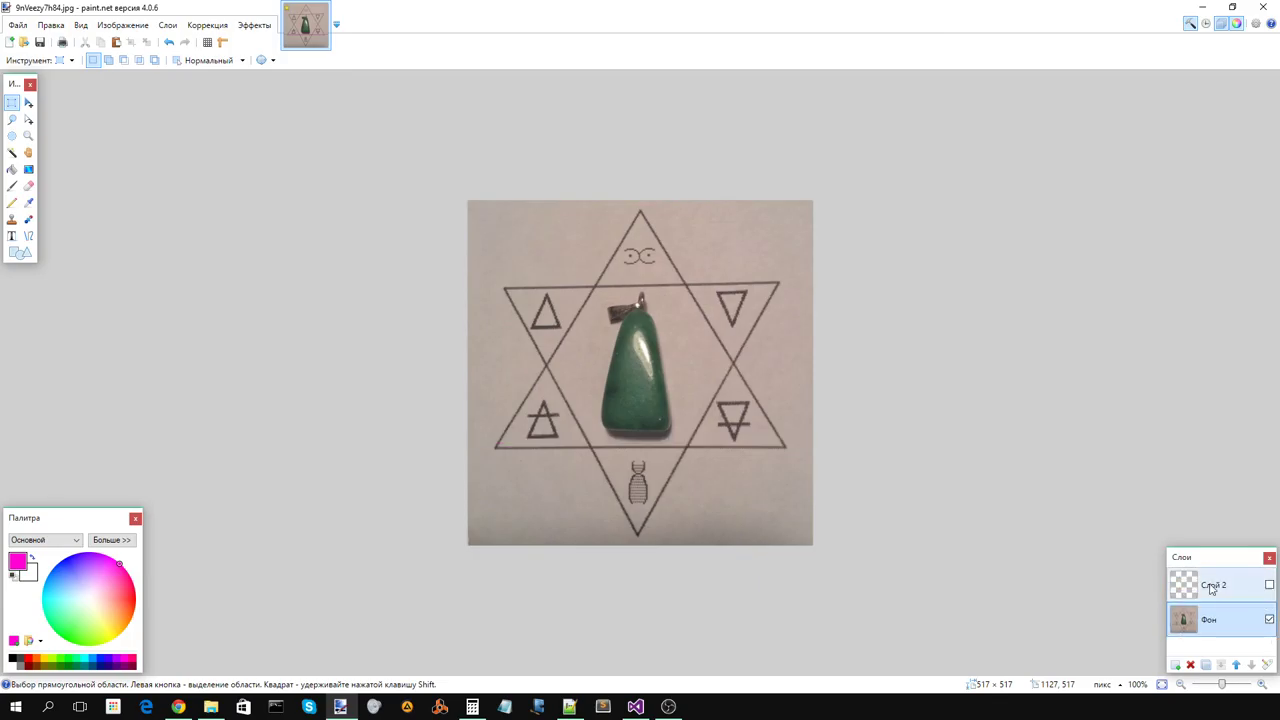
{"action": "left_click", "coordinate": [40, 42]}
{"action": "left_click", "coordinate": [486, 310]}
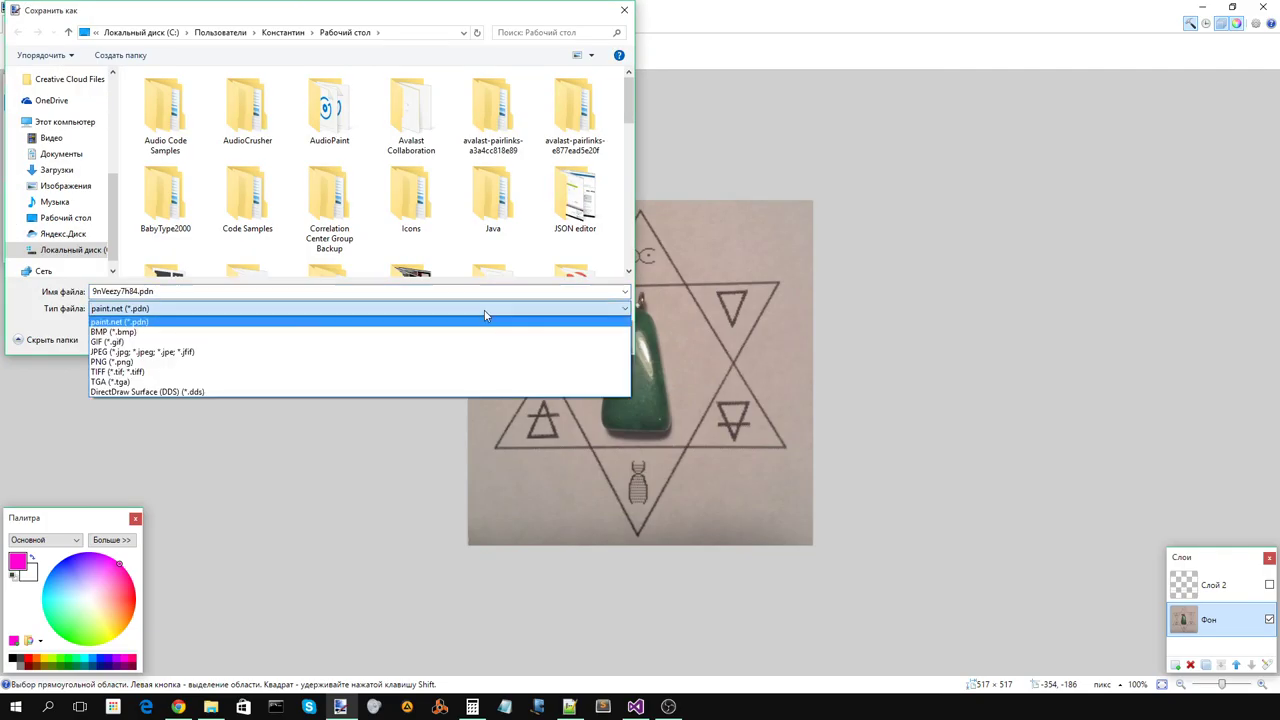
{"action": "left_click", "coordinate": [280, 353]}
{"action": "left_click", "coordinate": [183, 309]}
{"action": "left_click", "coordinate": [450, 353]}
{"action": "left_click", "coordinate": [538, 340]}
{"action": "left_click", "coordinate": [666, 352]}
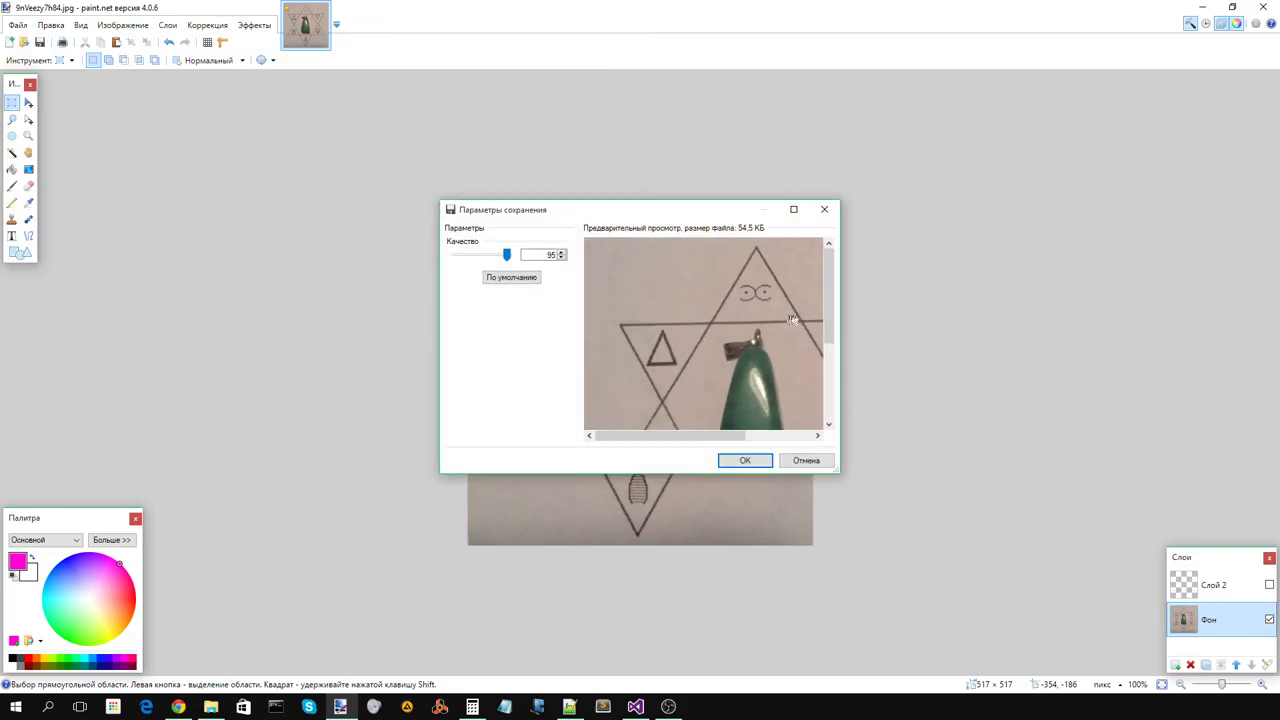
{"action": "left_click", "coordinate": [745, 461]}
{"action": "left_click", "coordinate": [612, 378]}
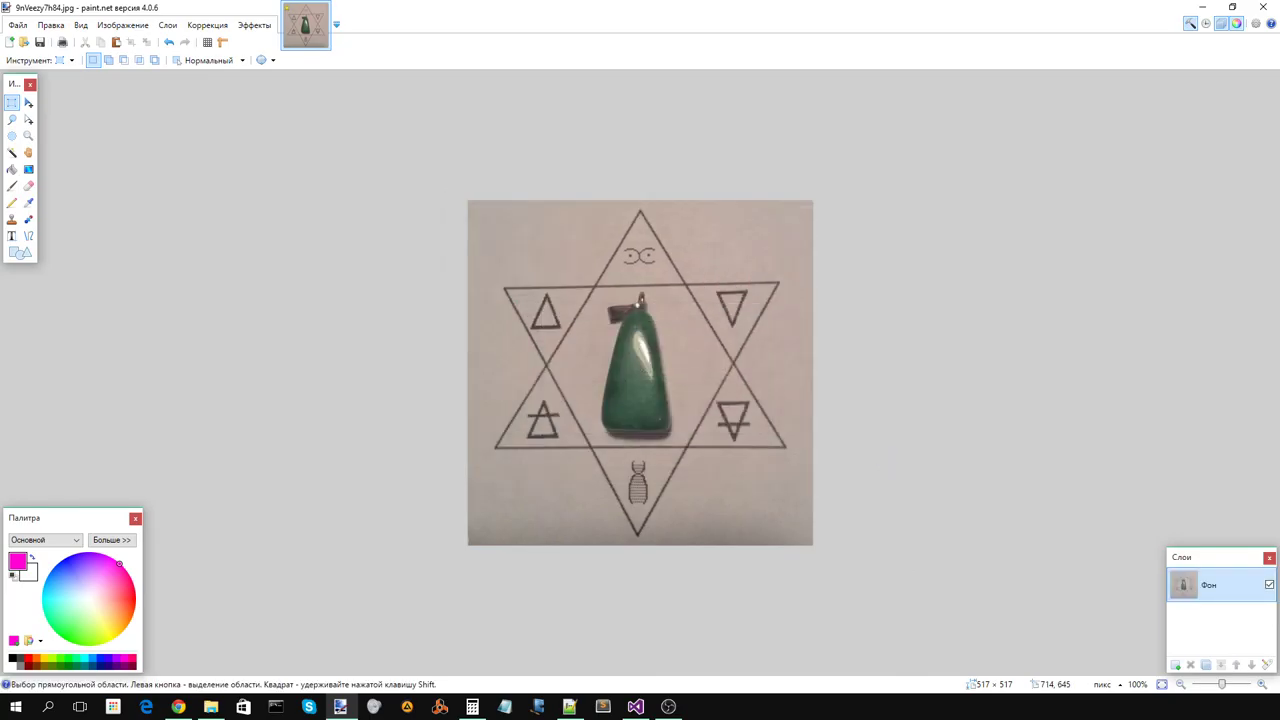